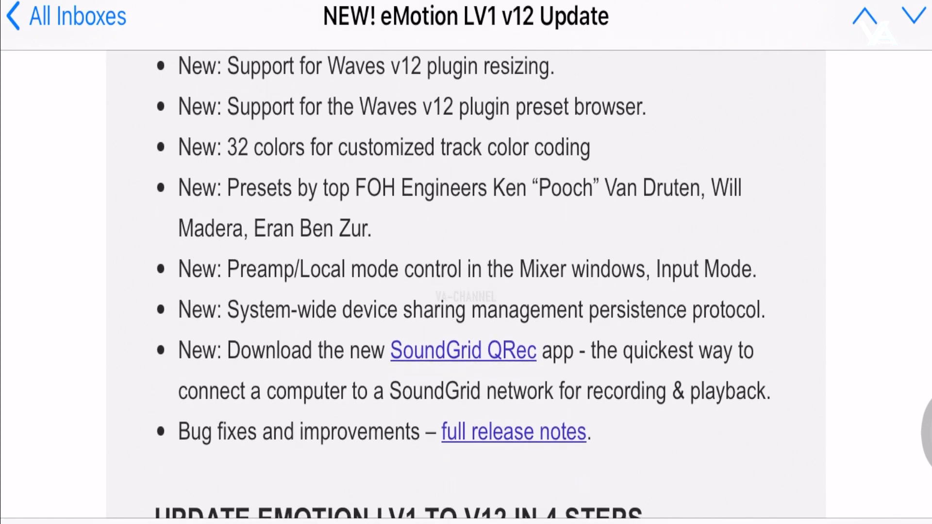
Step: Read through the email's four V12 update steps down to the Waves footer
scroll(466, 284, down, 1)
scroll(466, 284, down, 2)
scroll(466, 284, down, 3)
scroll(466, 284, down, 2)
scroll(466, 284, down, 2)
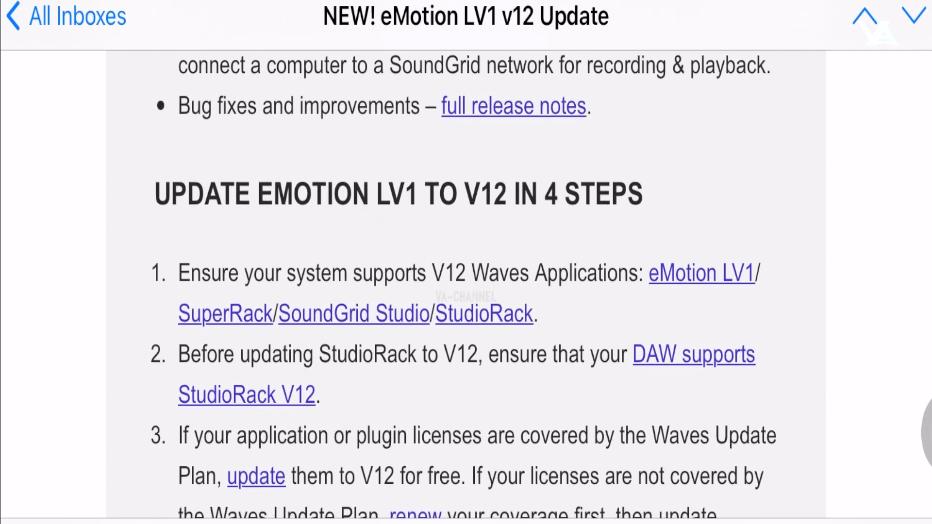
scroll(466, 286, down, 3)
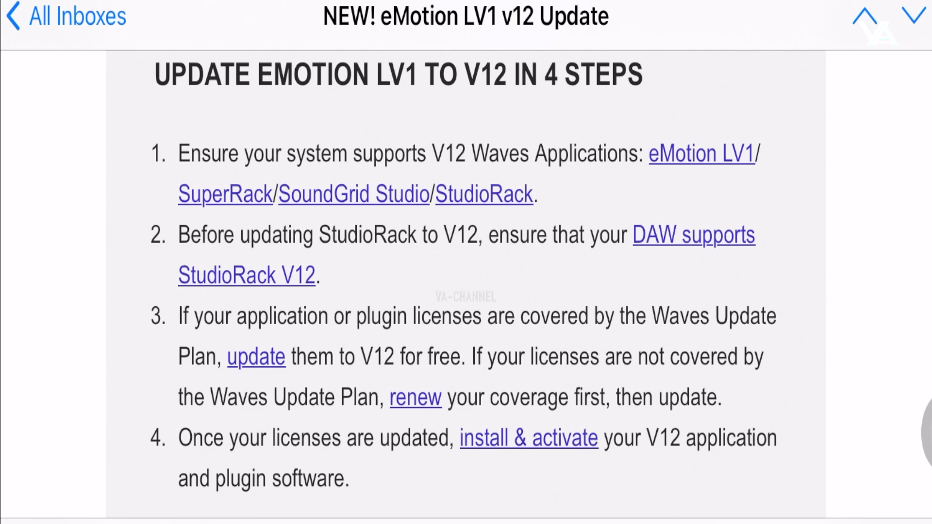
scroll(466, 286, down, 2)
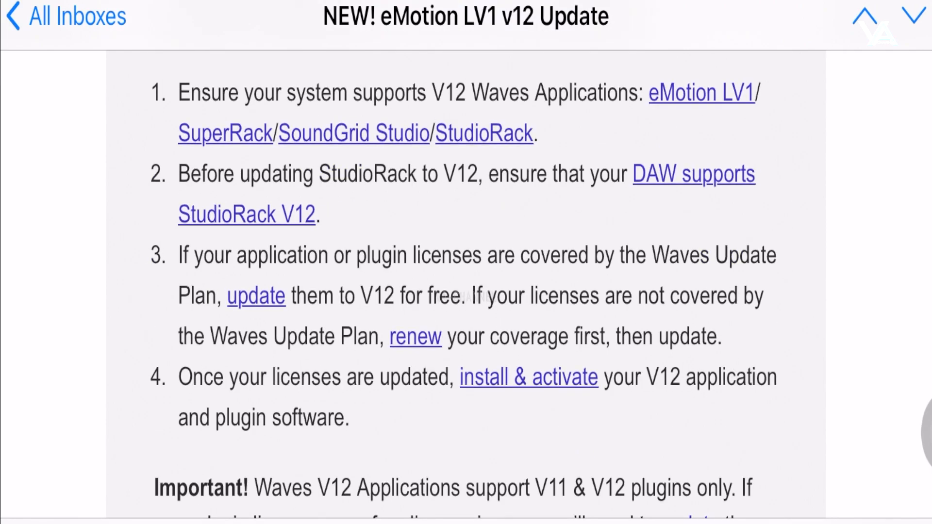
scroll(466, 286, down, 3)
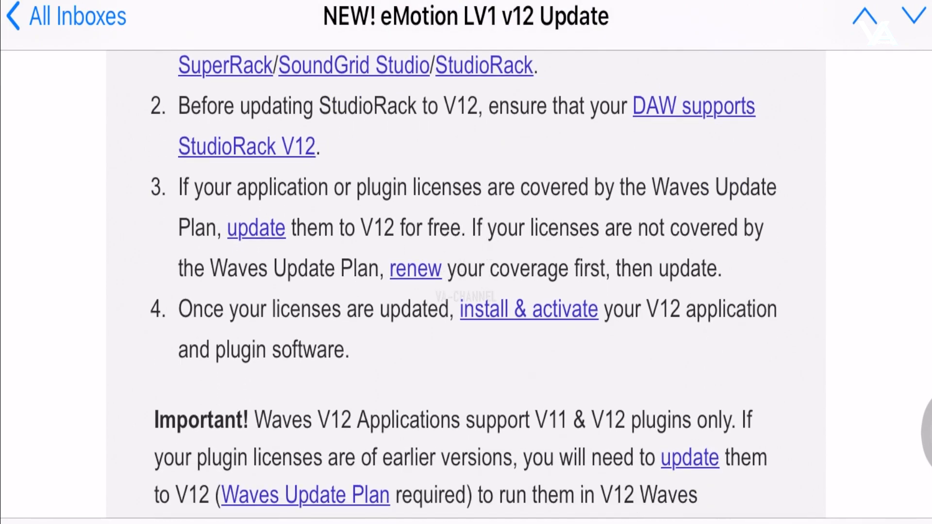
scroll(466, 286, down, 3)
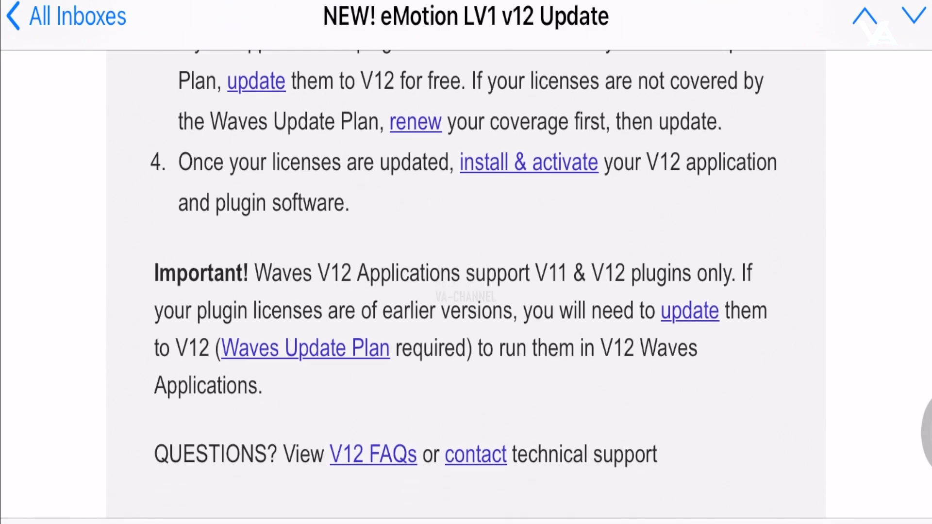
scroll(466, 286, down, 2)
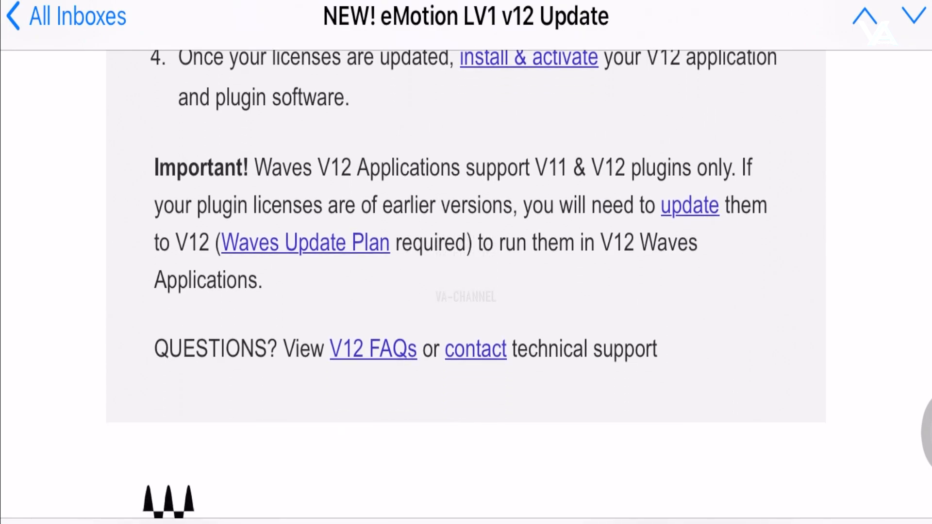
scroll(466, 287, down, 1)
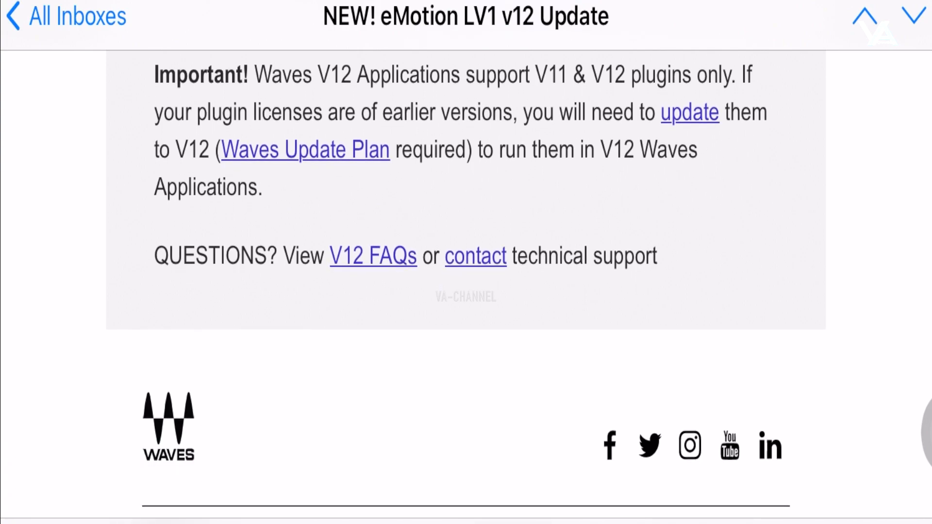
scroll(466, 287, up, 1)
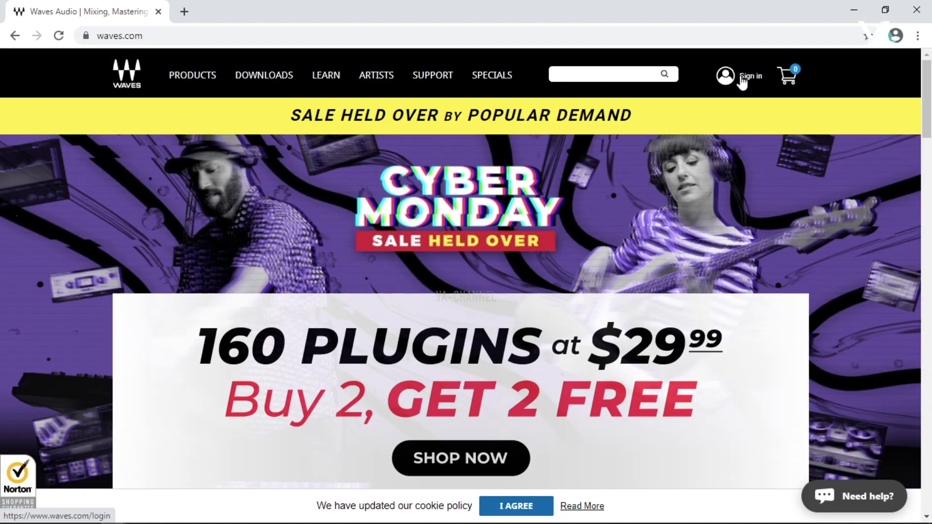
Step: Log in to the Waves website with the account username and password
mouse_move(741, 81)
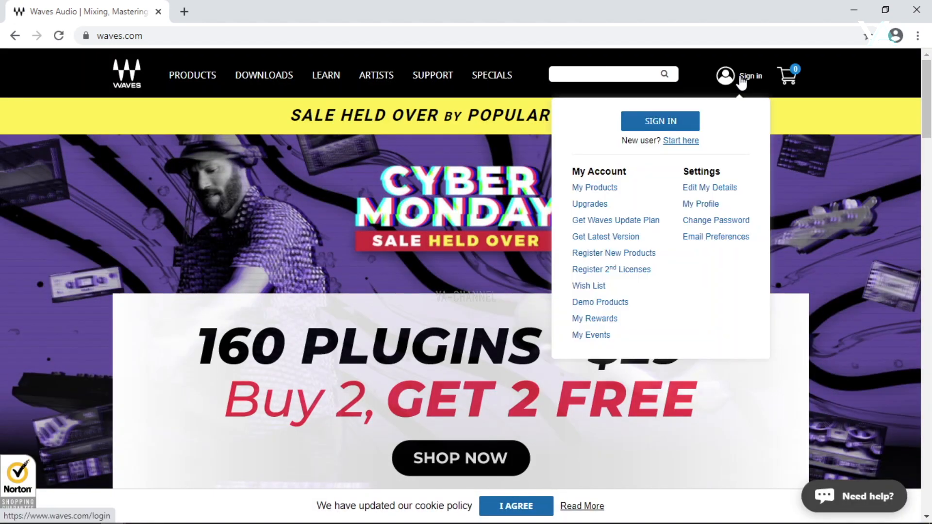
click(668, 120)
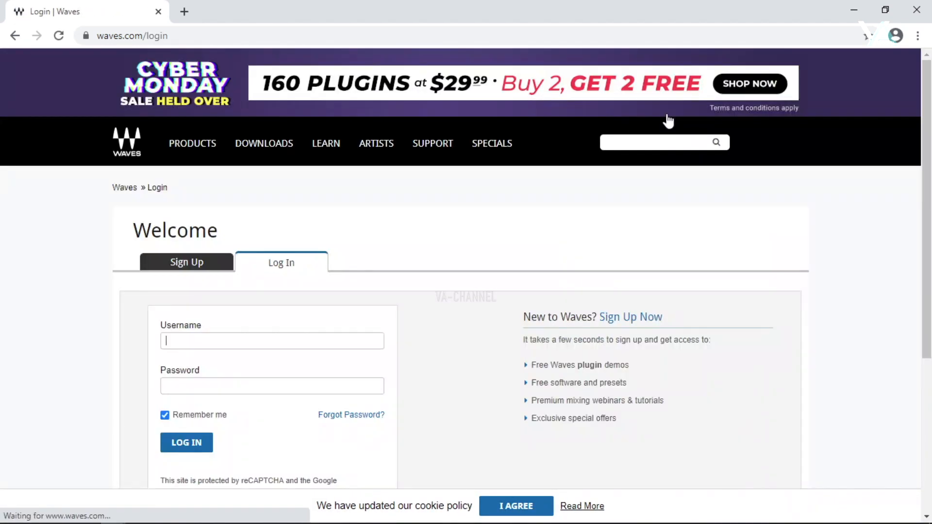
click(182, 342)
click(196, 389)
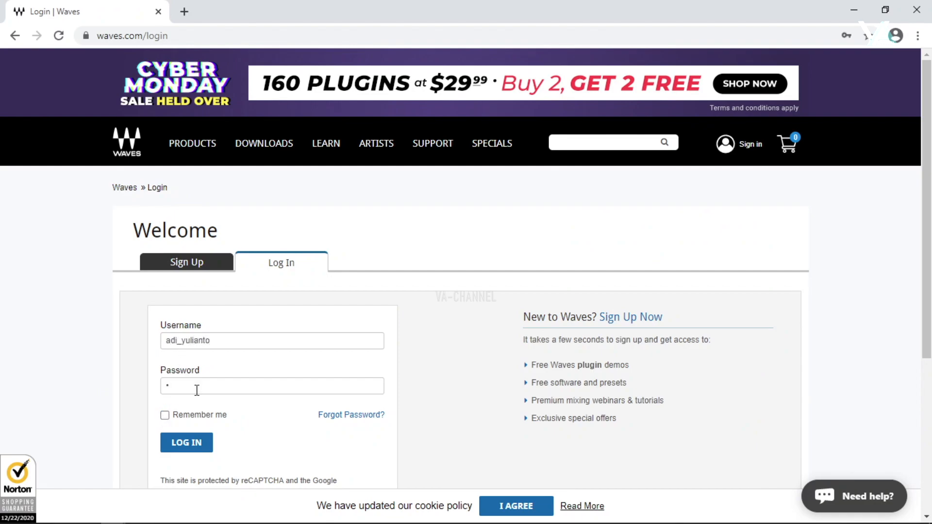
text(••••••••••)
key(Return)
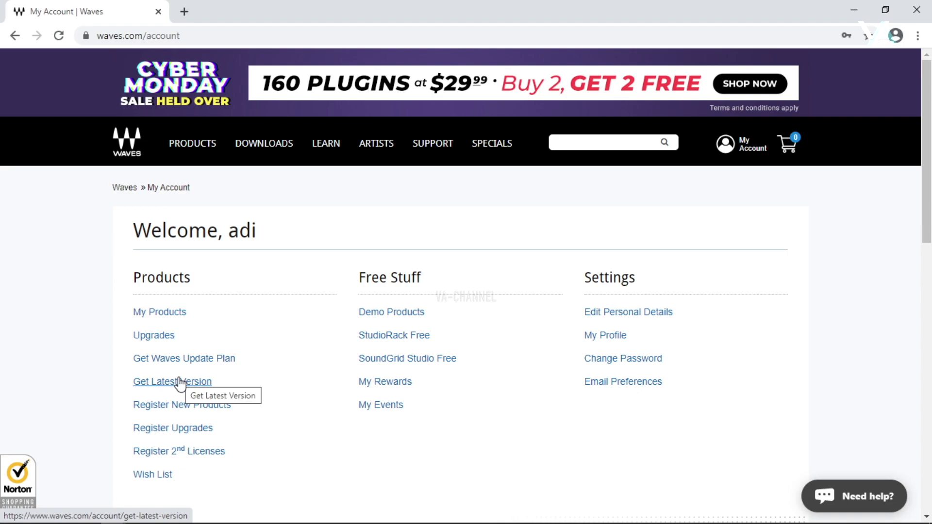
Step: Select all products on Get Latest Version and update them to their latest version
click(180, 383)
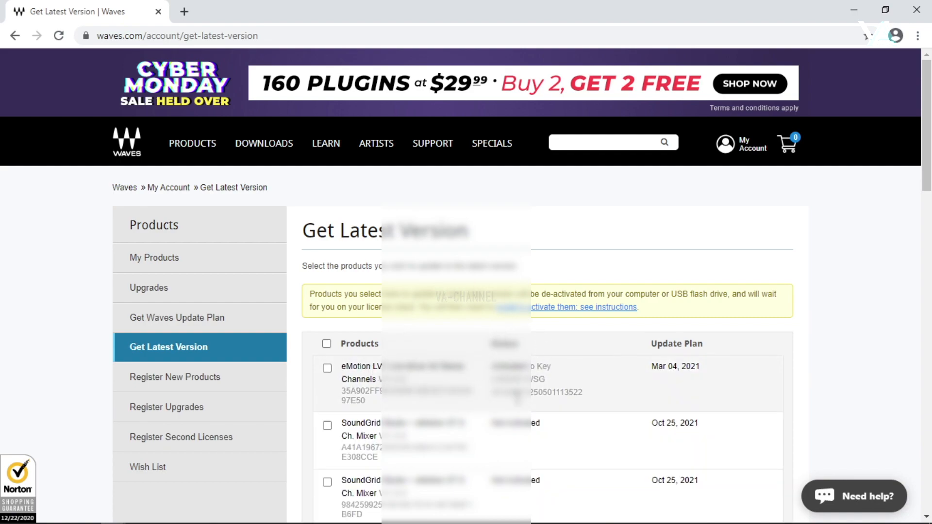
scroll(558, 391, down, 3)
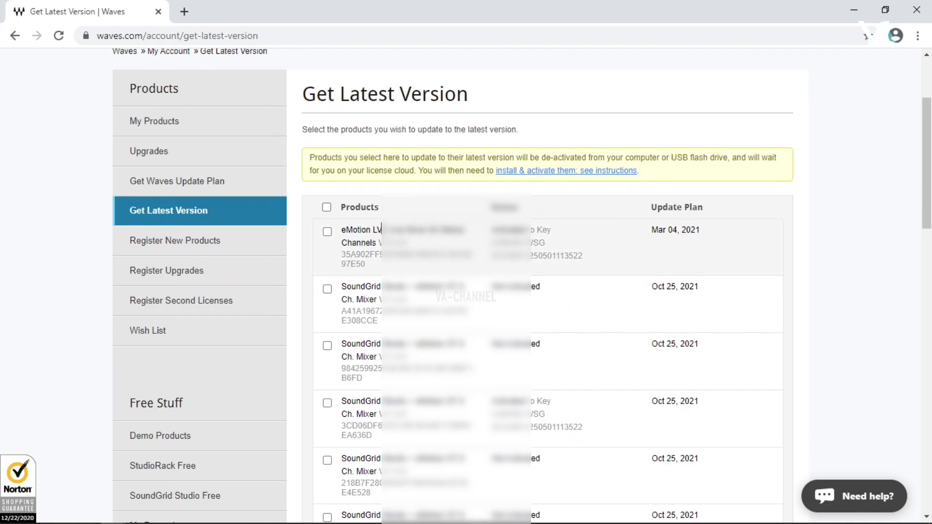
click(327, 208)
scroll(547, 306, down, 4)
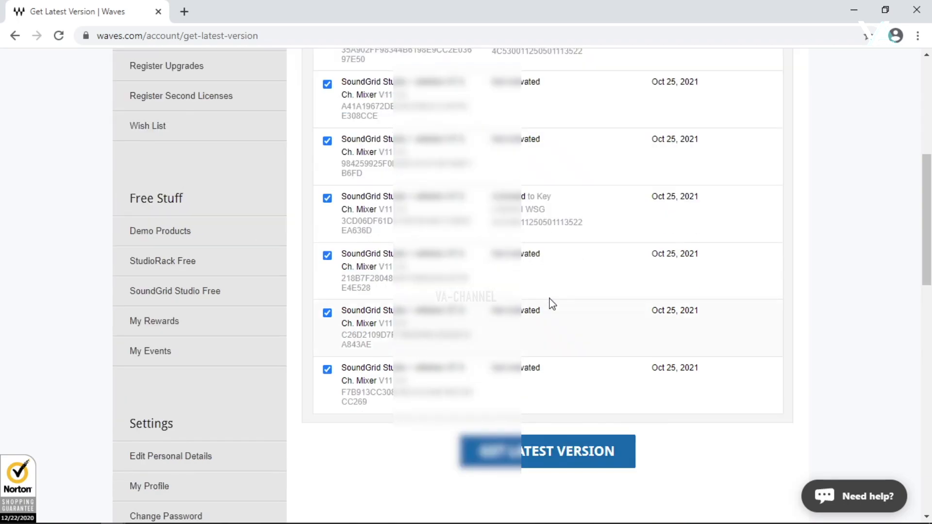
scroll(555, 298, up, 3)
scroll(556, 297, down, 1)
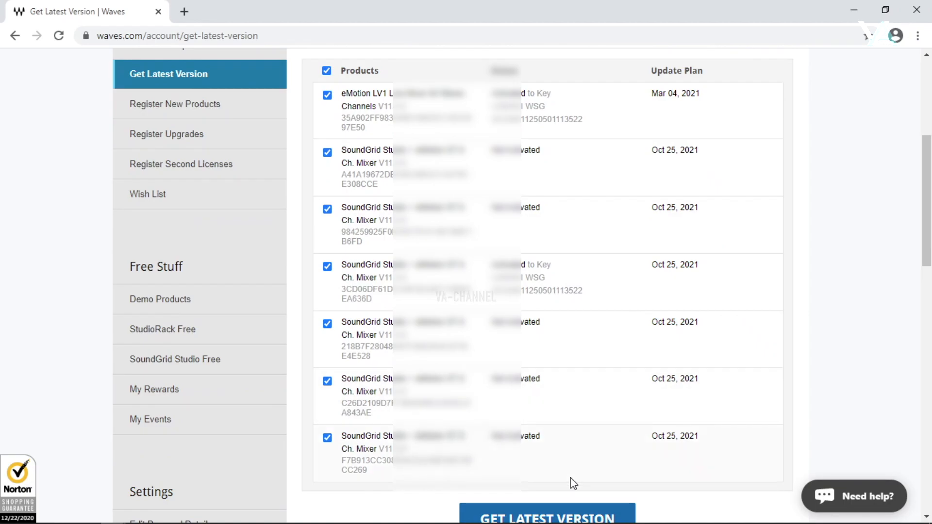
click(528, 518)
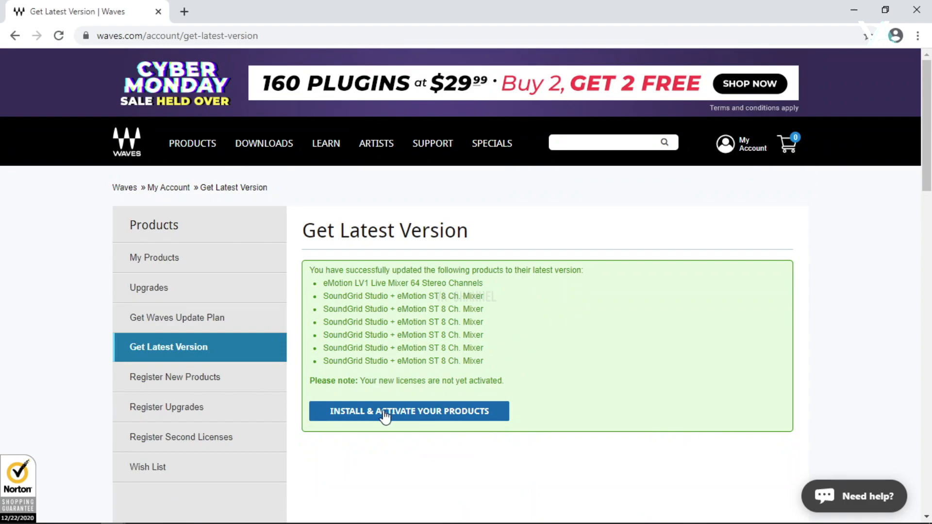
Step: Continue to Install & Activate, then sign out of the Waves account
click(385, 416)
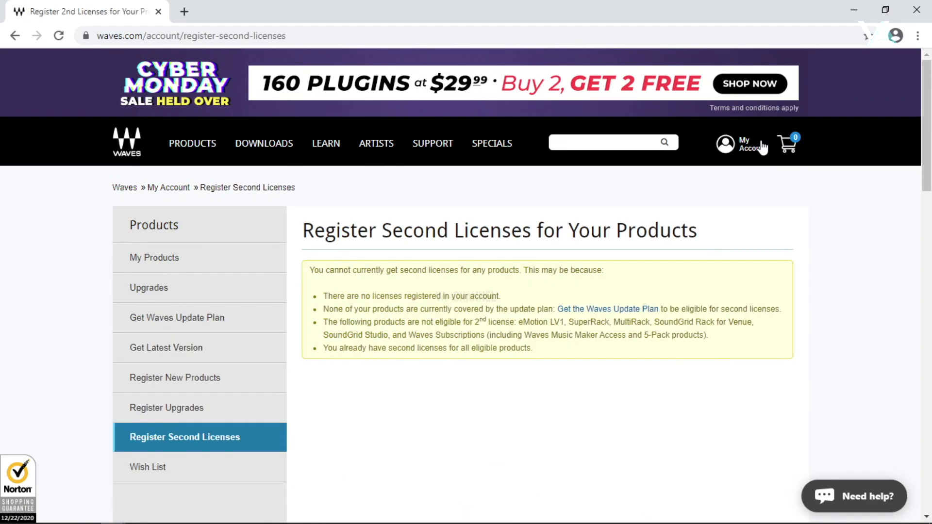
mouse_move(751, 146)
click(695, 303)
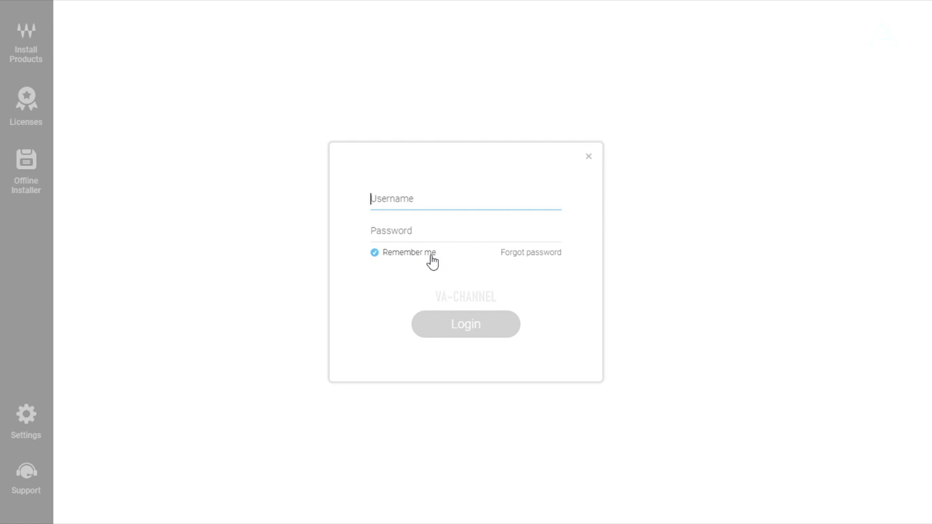
Step: Log in to Waves Central with Remember me unticked, using the account username and password
click(432, 262)
click(425, 208)
click(419, 242)
text(**)
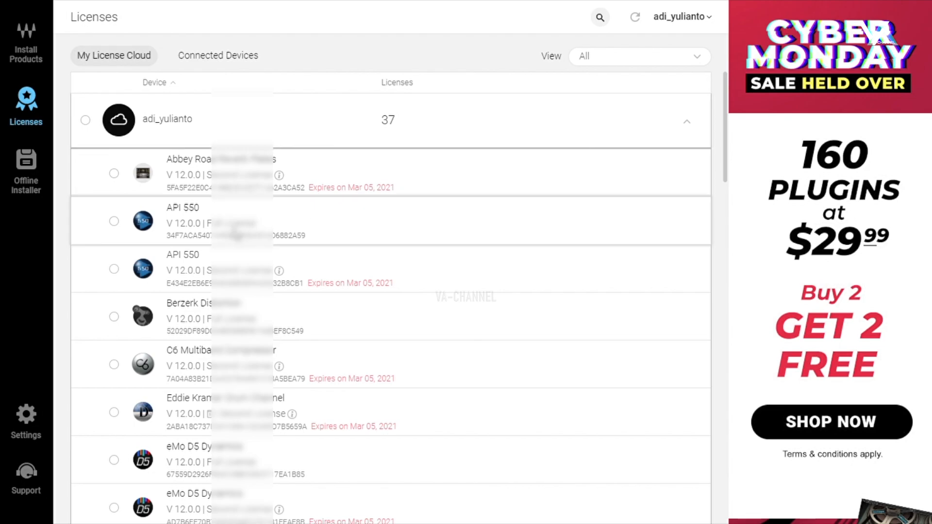
Step: Send all 18 USB flash drive licenses to the License Cloud, bringing it to 55
click(211, 56)
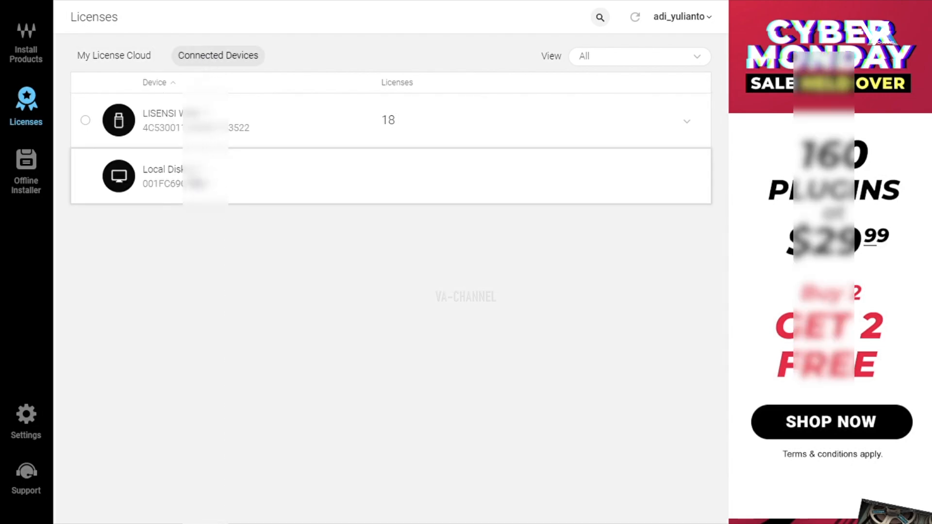
click(191, 130)
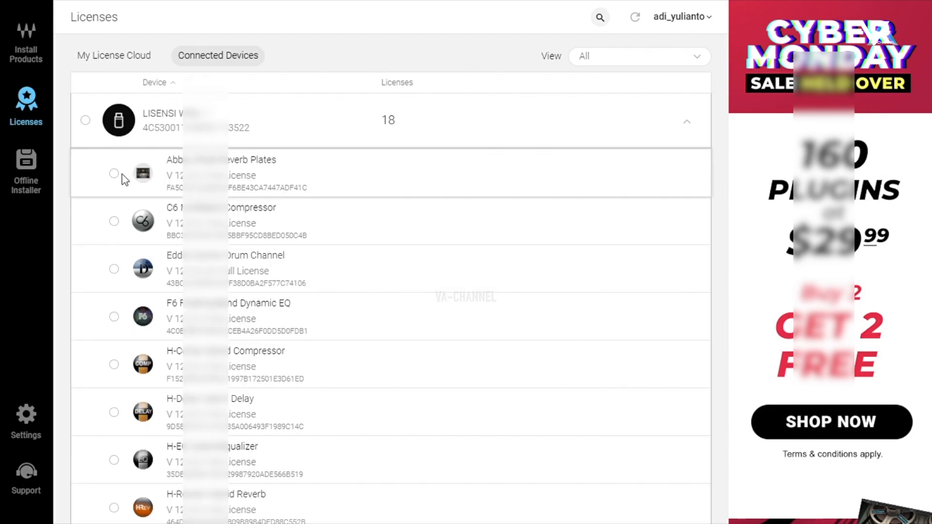
click(86, 121)
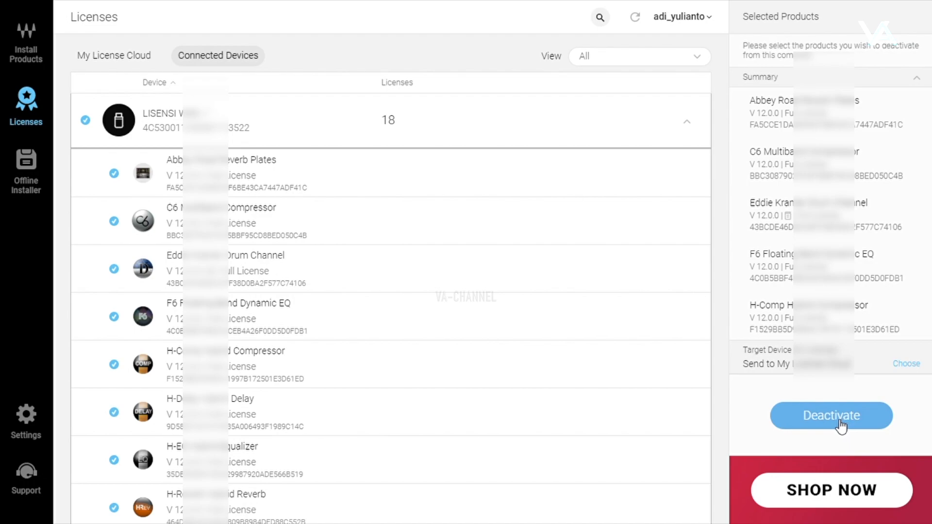
click(904, 364)
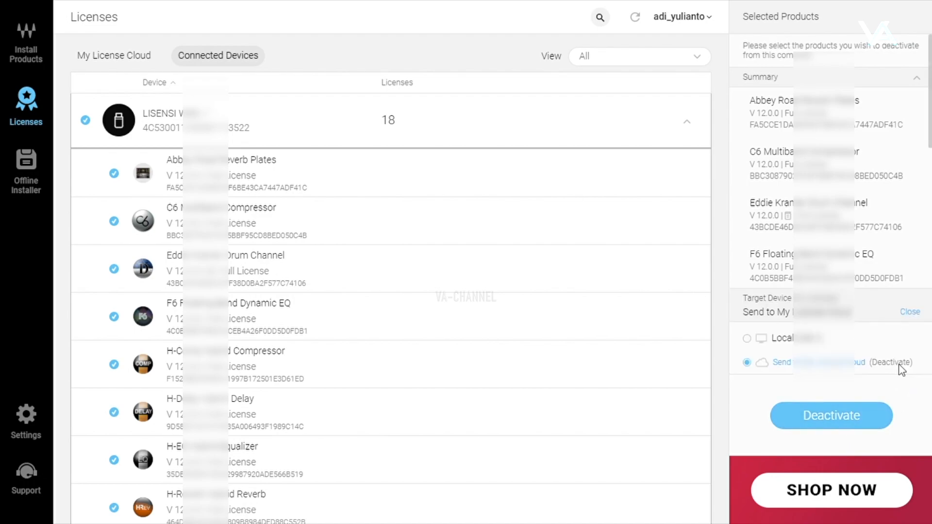
click(838, 420)
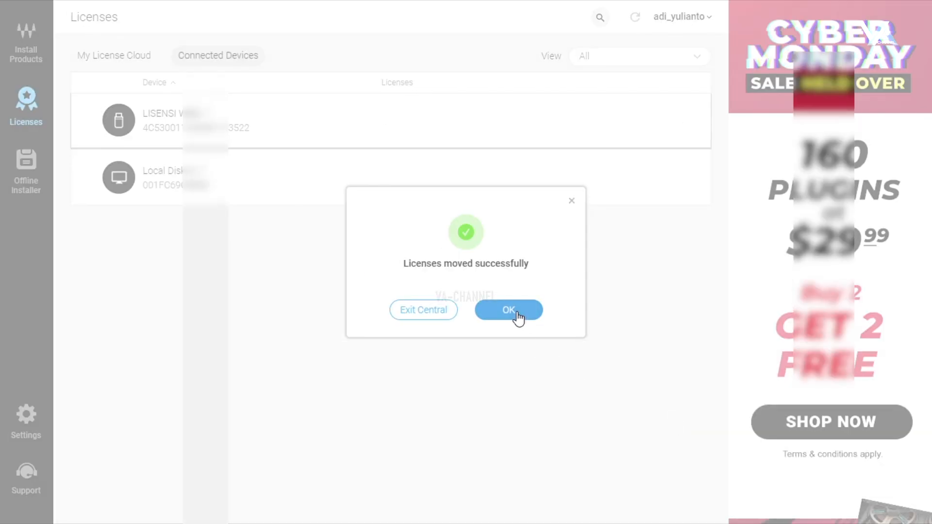
click(515, 312)
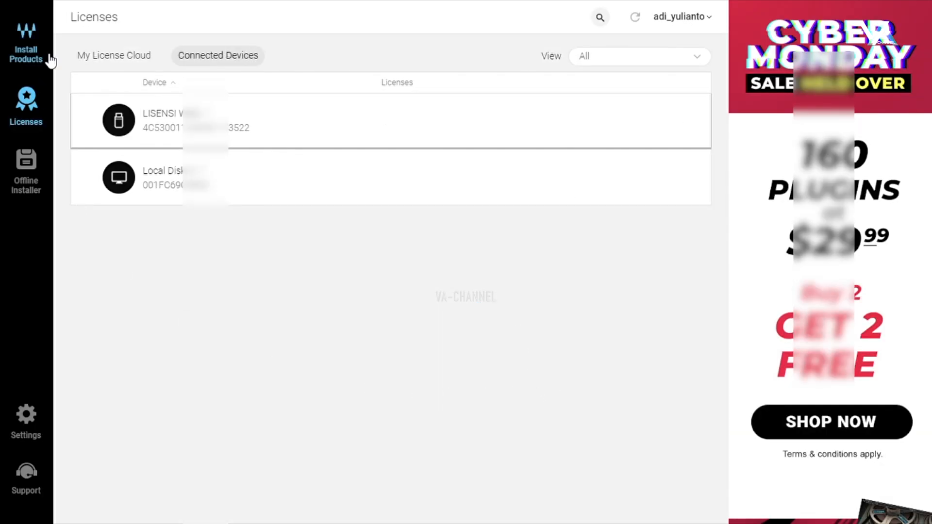
click(125, 56)
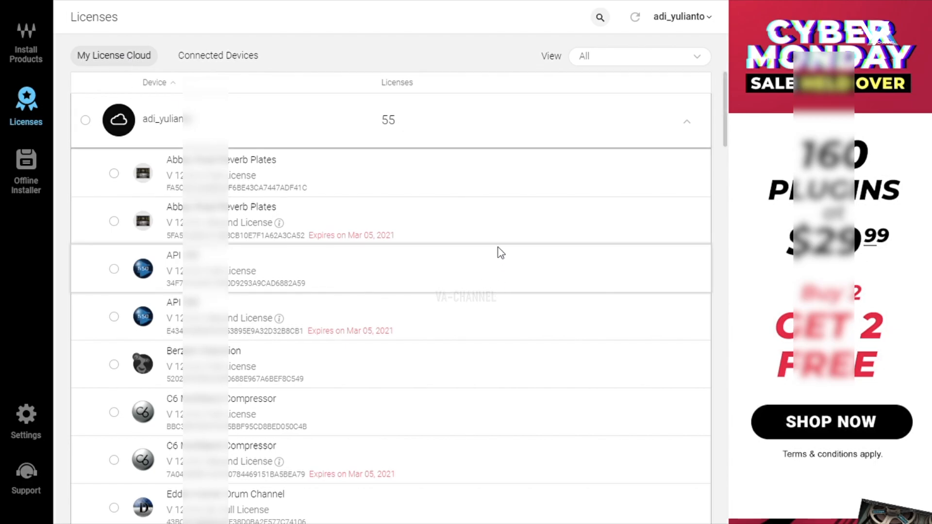
click(29, 46)
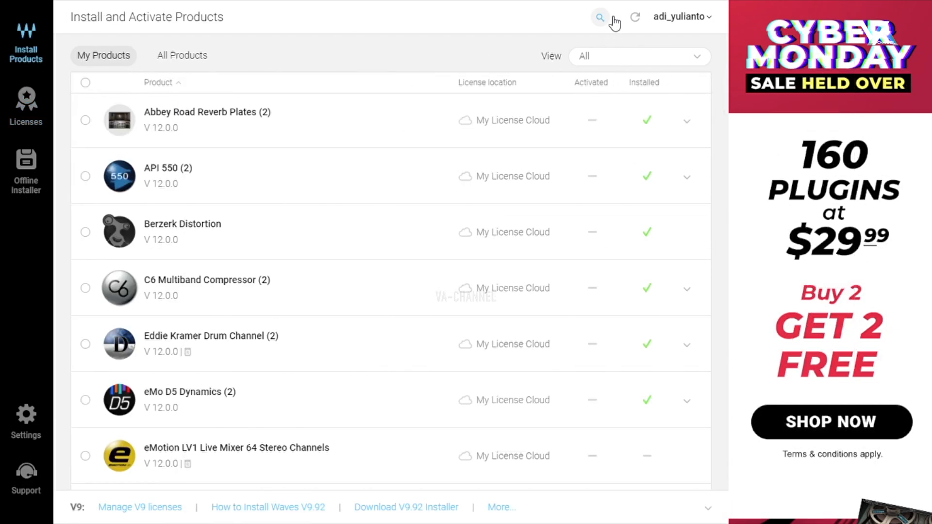
Step: Install all listed products, including eMotion LV1 64 Stereo, with Don't Activate License
scroll(120, 93, down, 3)
click(85, 83)
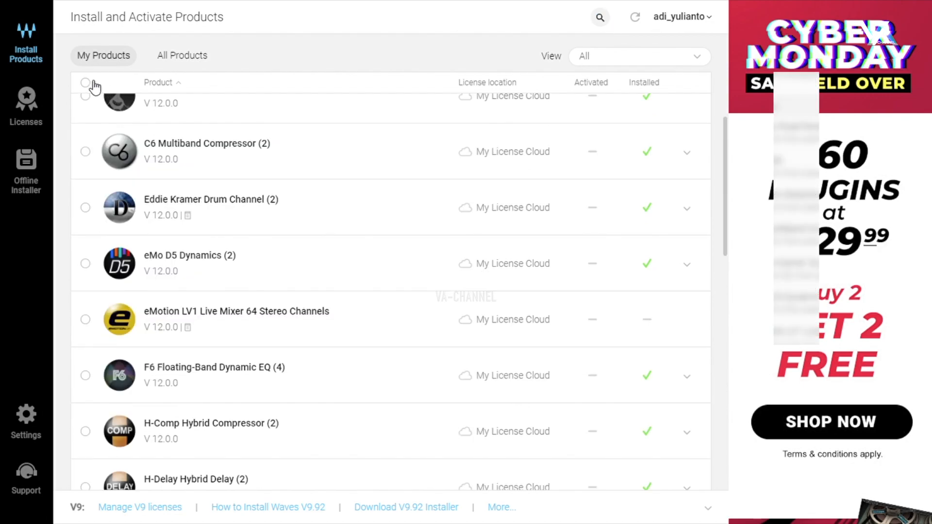
click(767, 280)
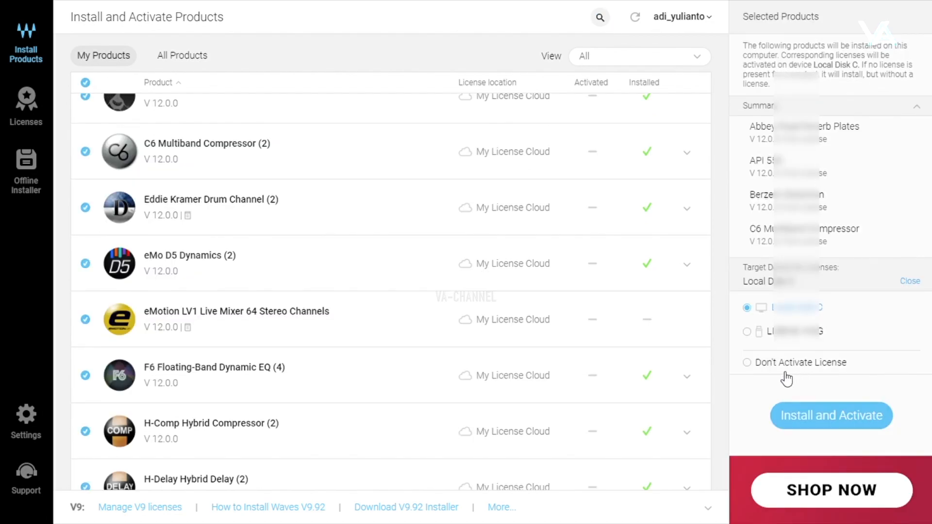
click(754, 366)
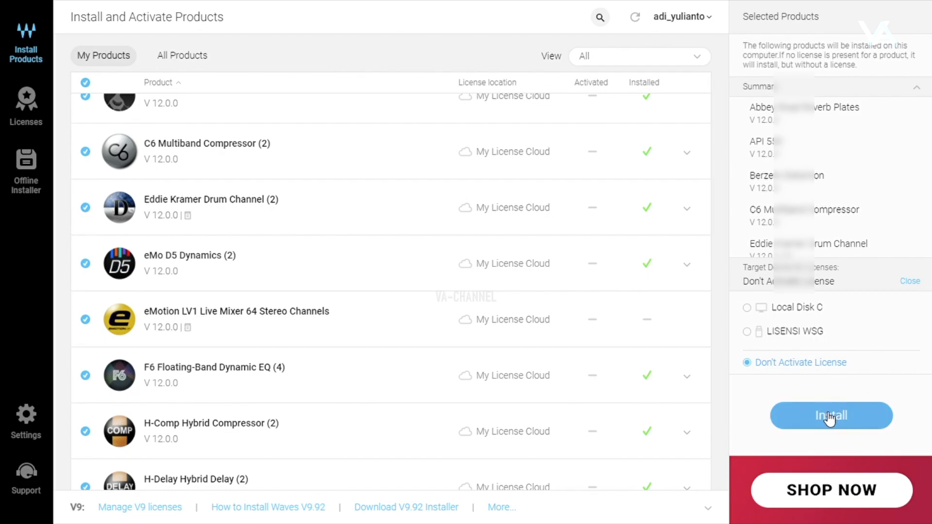
click(790, 426)
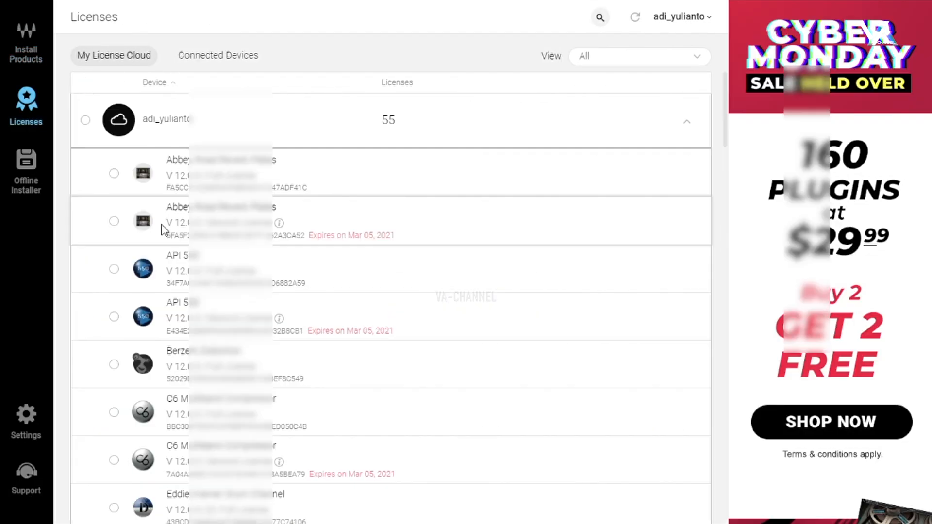
Step: Activate all 55 cloud licenses onto LISENSI WSG, accepting the duplicate-license warning
click(92, 122)
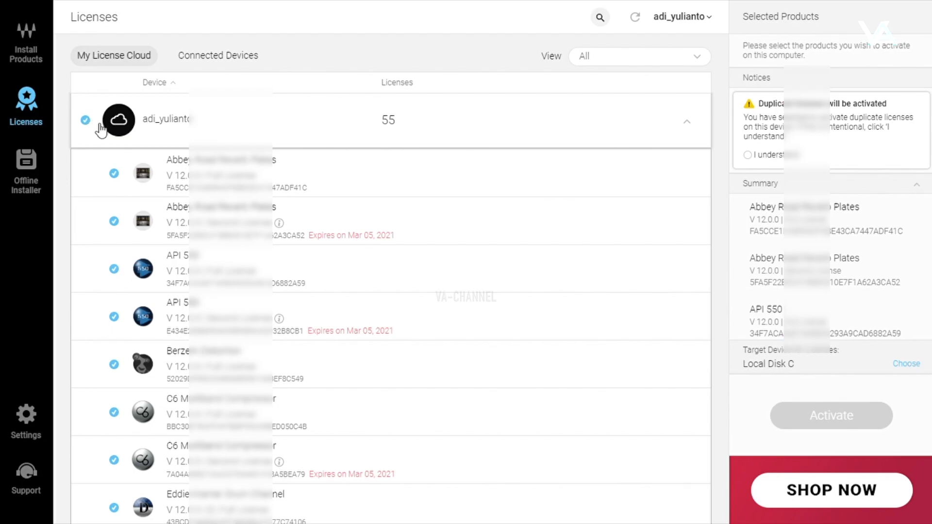
click(904, 365)
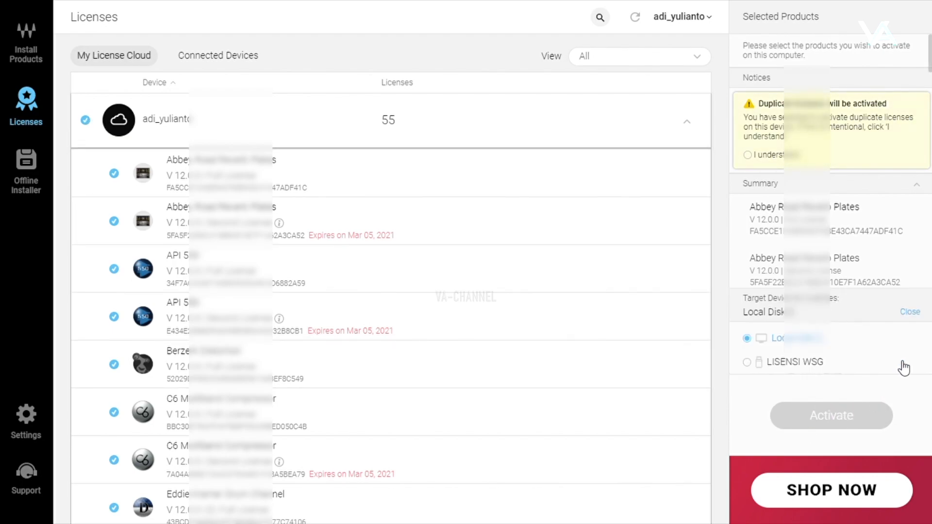
click(784, 365)
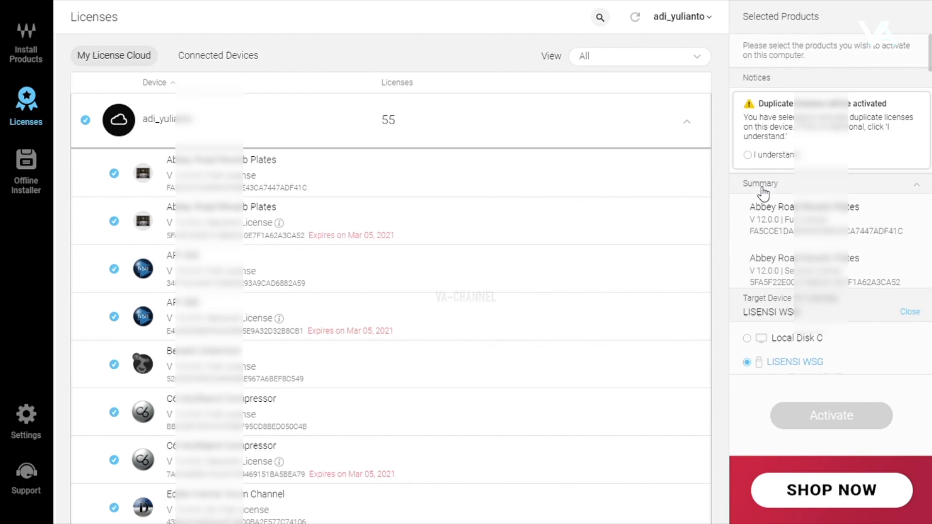
click(752, 157)
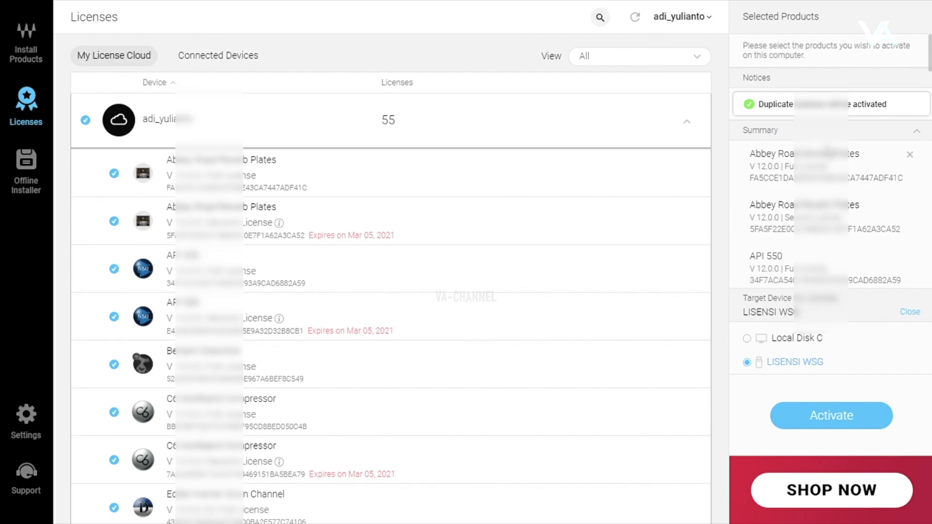
scroll(306, 283, down, 15)
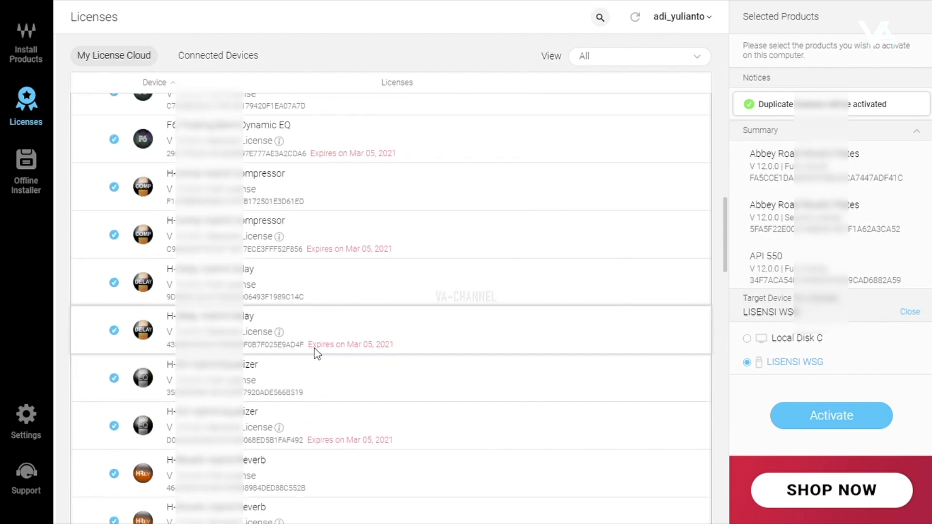
scroll(330, 352, down, 12)
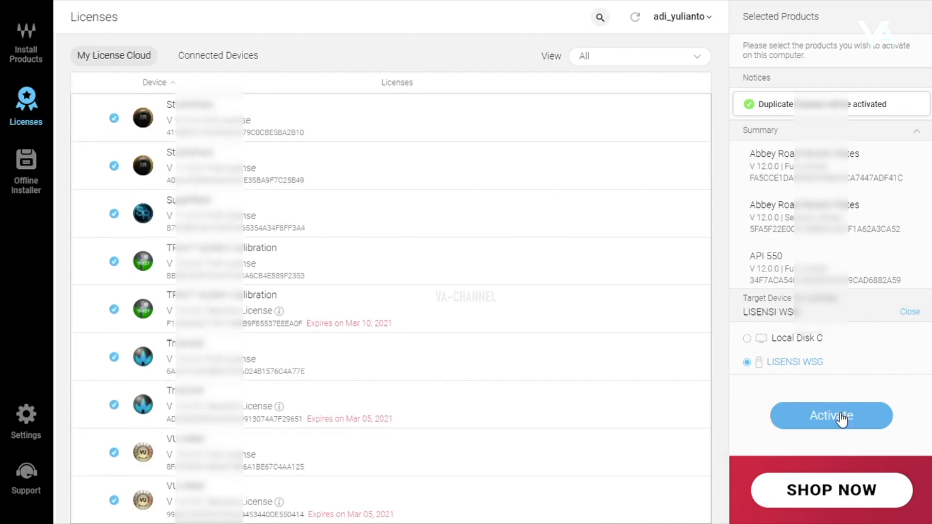
click(792, 426)
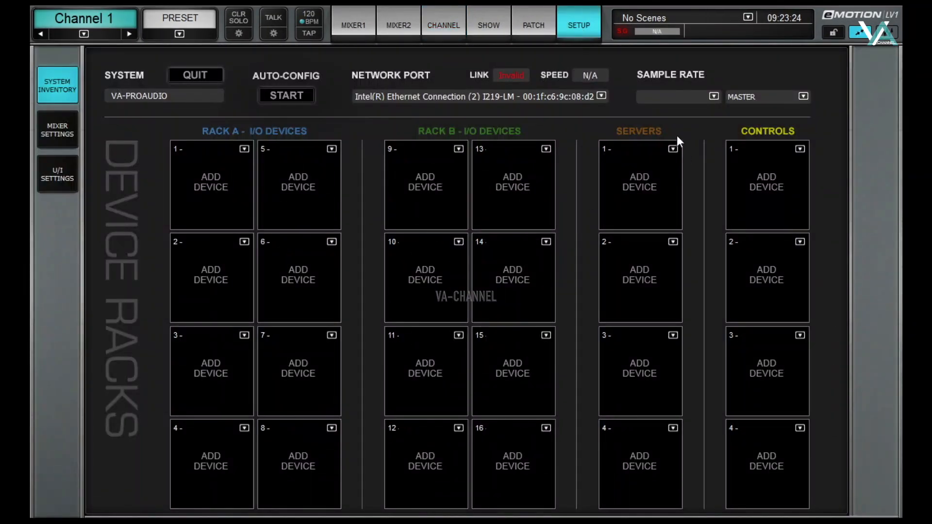
Step: Assign SG Server-1 to server slot 1 and the SG4000 interface to Rack A slot 1
click(671, 149)
click(679, 190)
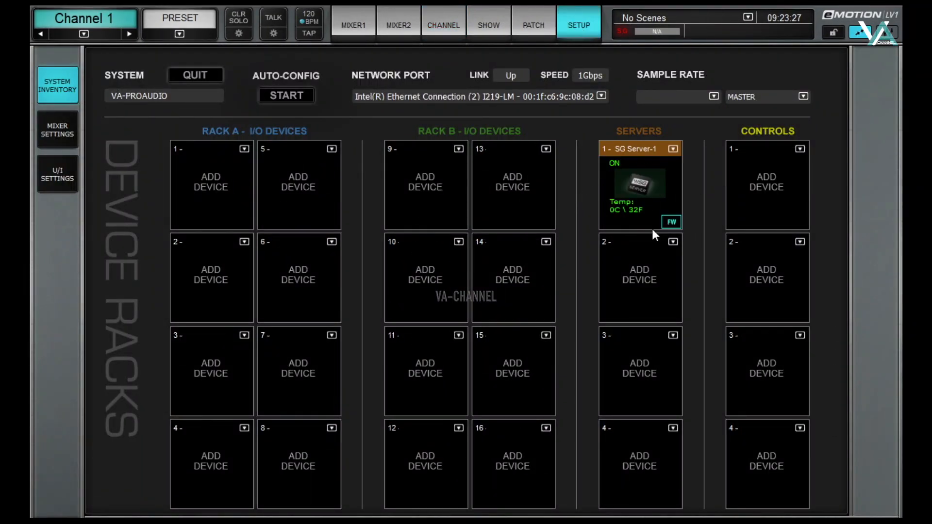
click(244, 149)
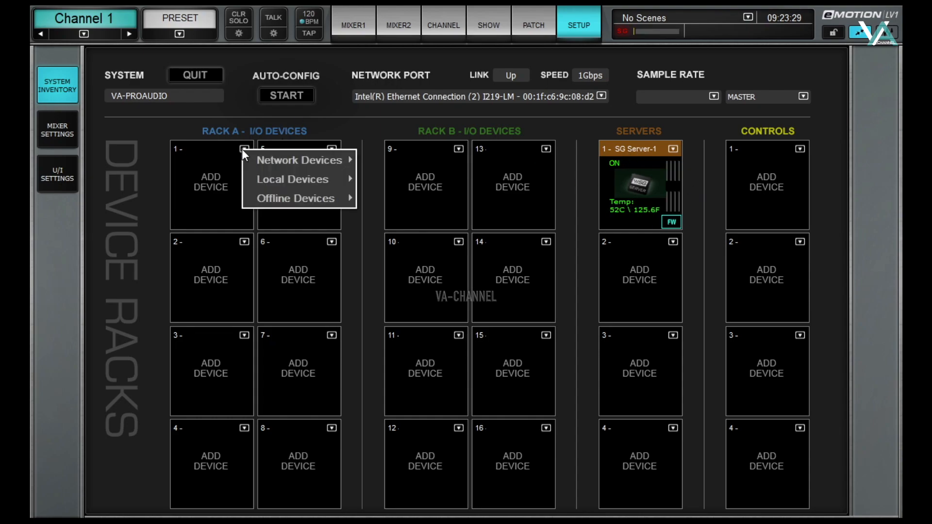
mouse_move(299, 159)
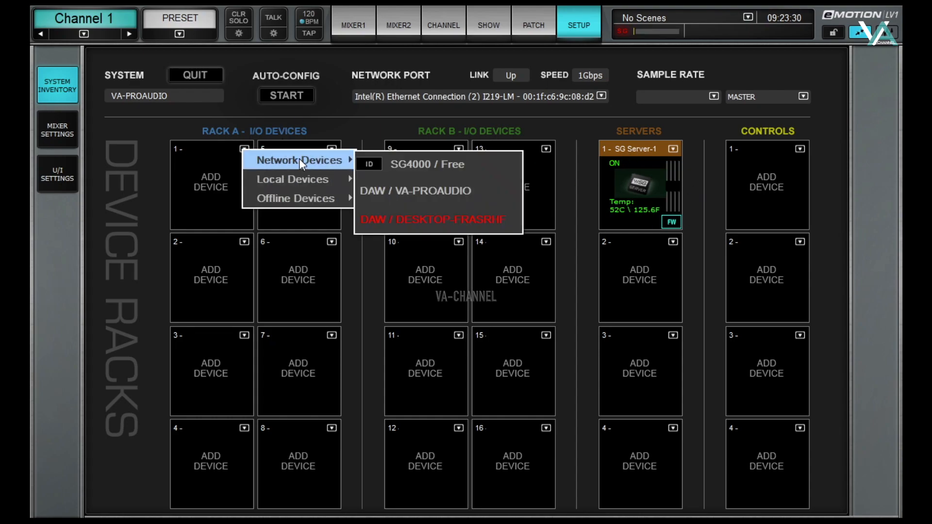
click(409, 165)
Step: Add the VA-PROAUDIO DAW to Rack B slot 9
click(459, 148)
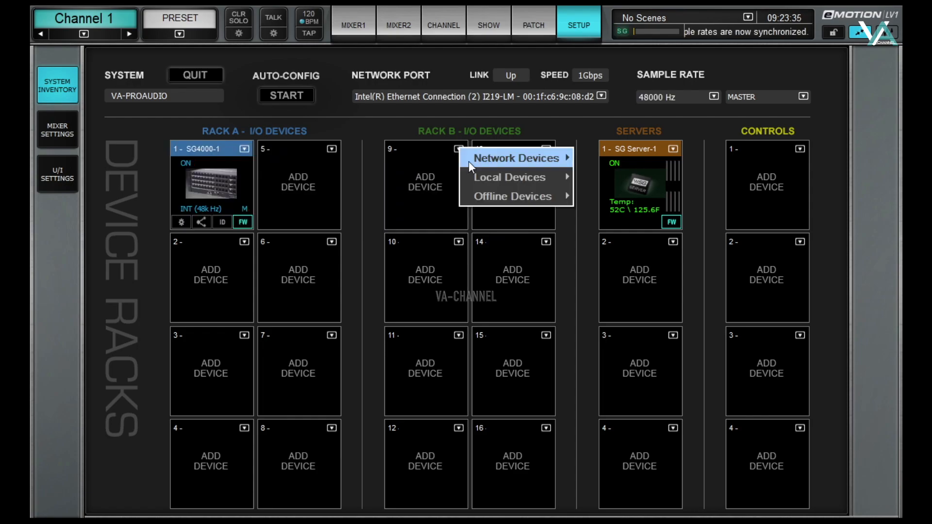
mouse_move(508, 163)
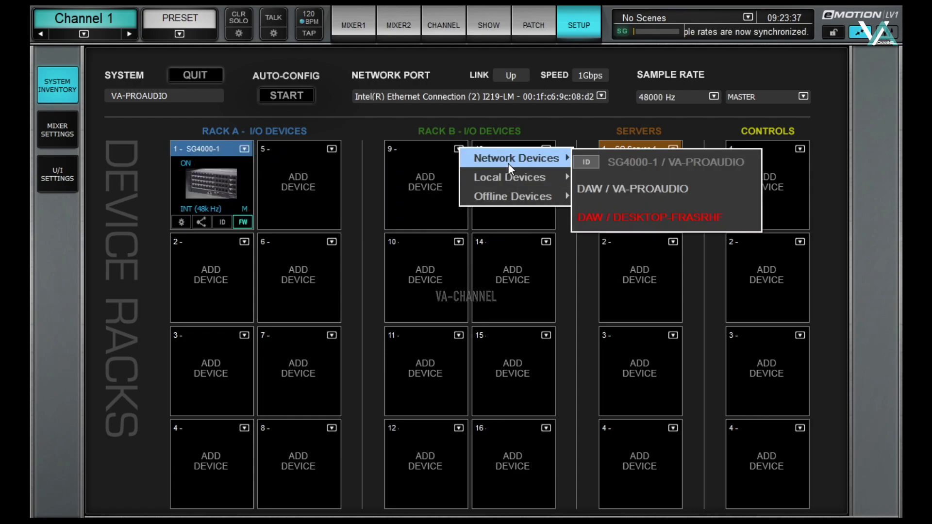
click(610, 187)
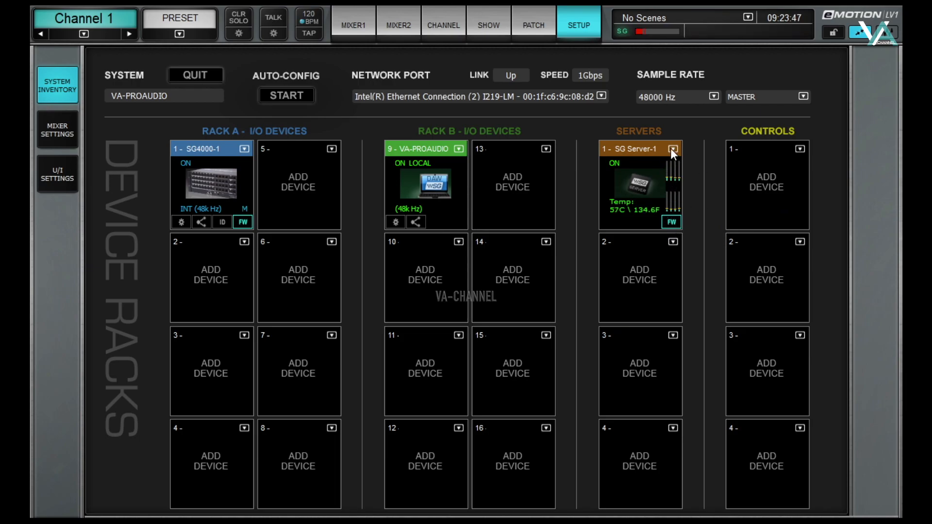
Step: Update SG Server-1 firmware to 12.2.0.112, retrying after the first attempt fails
click(671, 223)
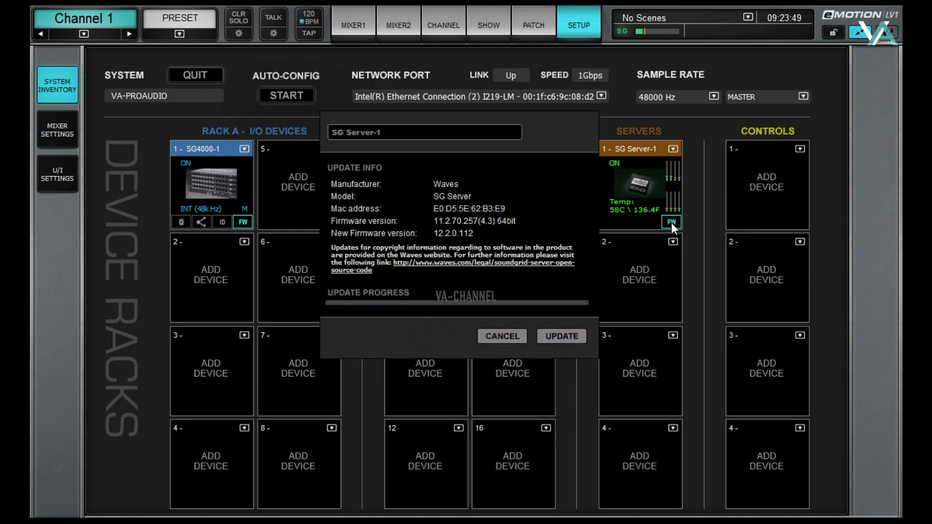
click(555, 336)
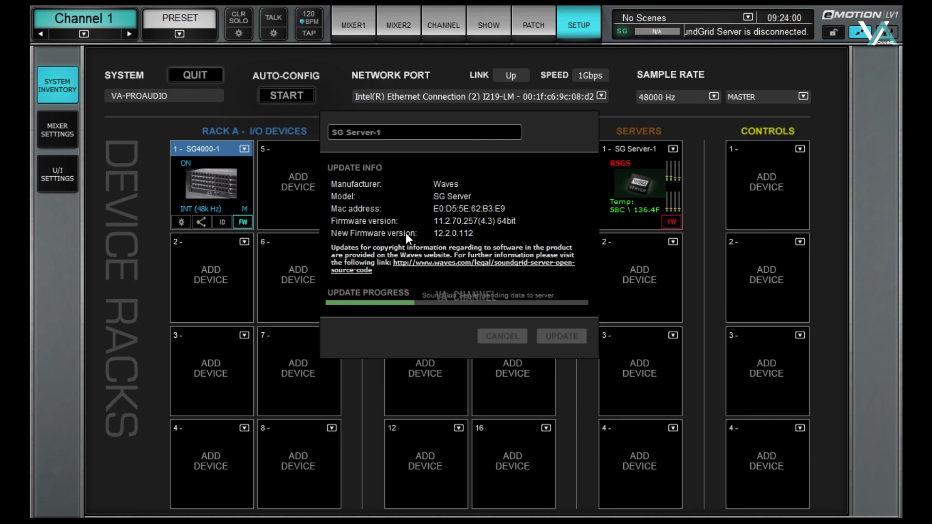
click(533, 255)
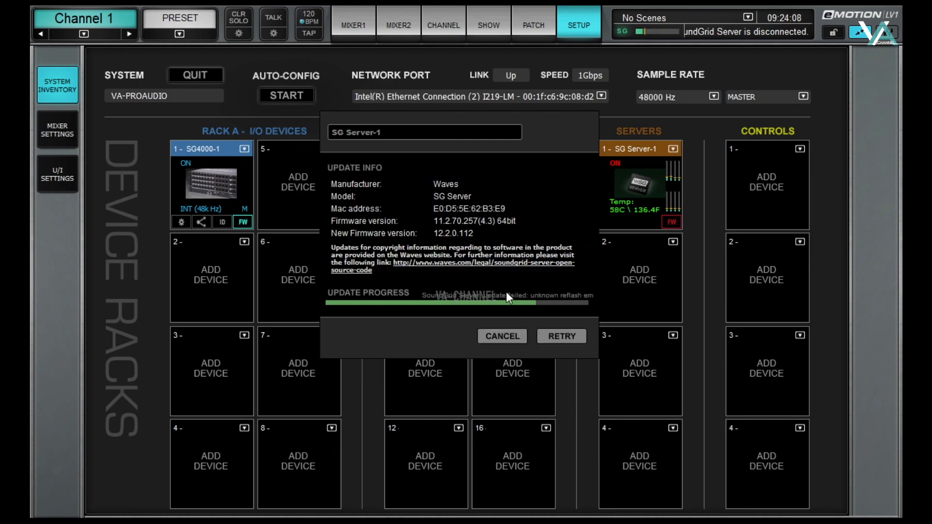
click(562, 336)
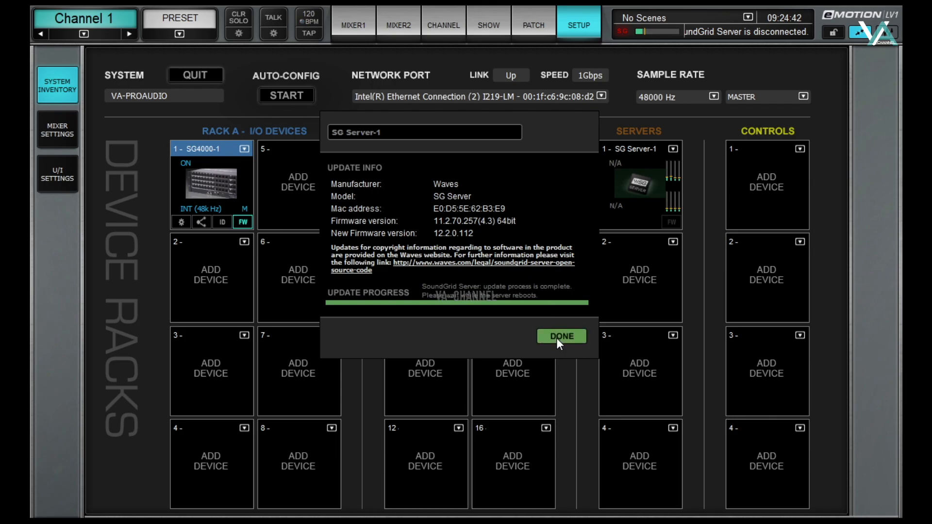
click(557, 337)
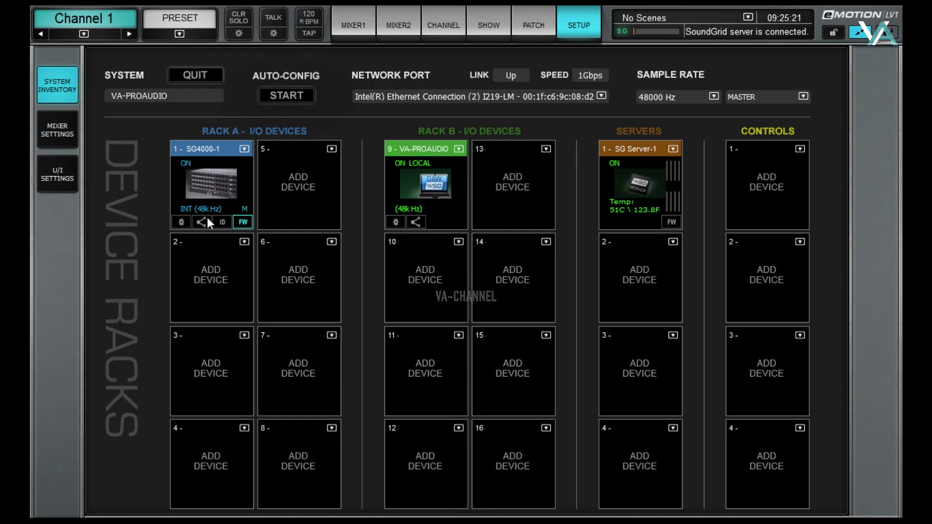
Step: Run the SG4000-1 firmware update to App version 1.17.31 until it completes
click(243, 222)
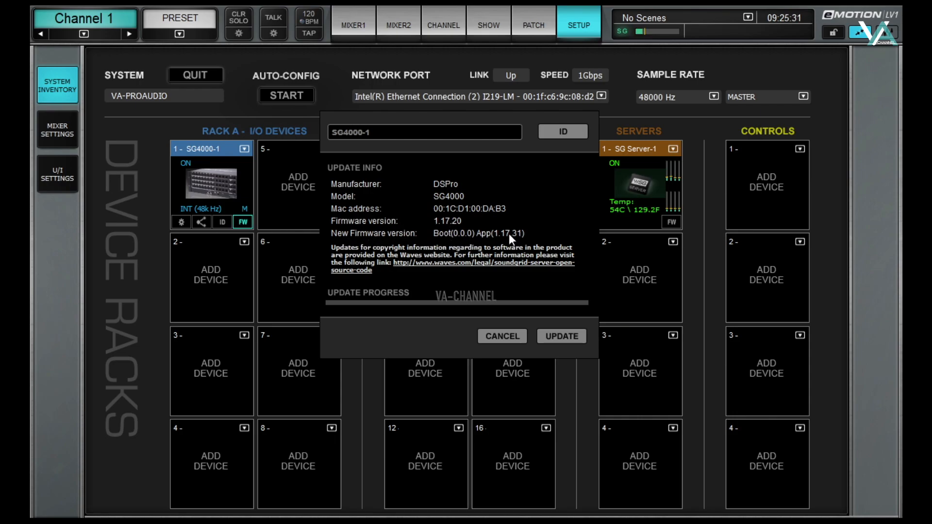
click(553, 337)
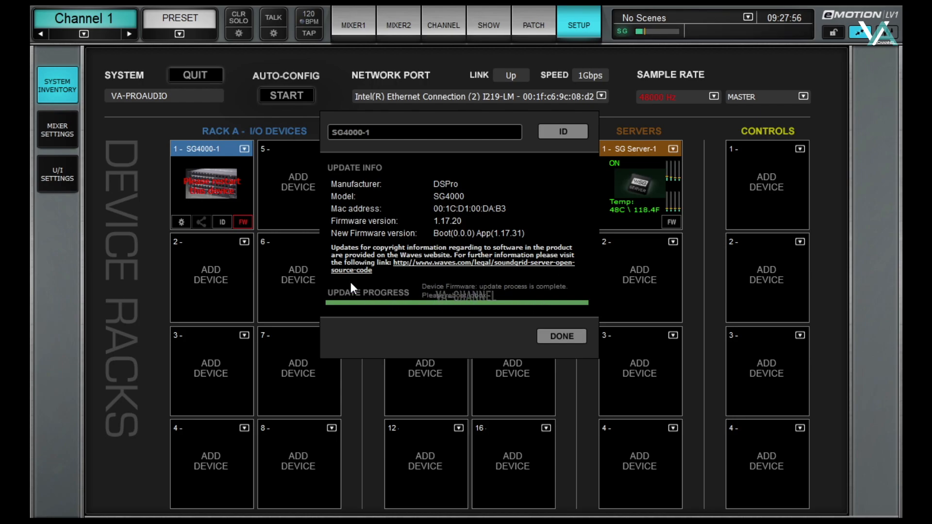
click(568, 338)
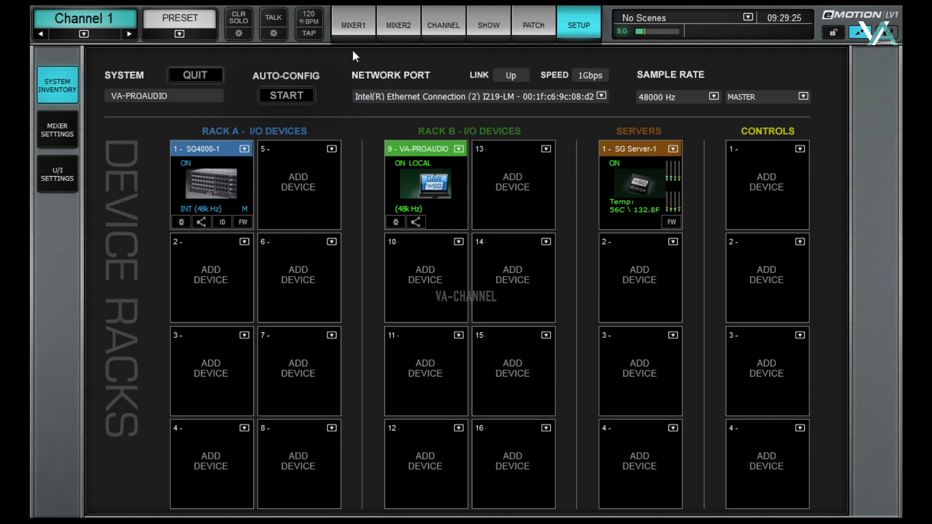
Step: Switch to the MIXER1 view and browse the PRESET Factory Presets without loading one
click(357, 20)
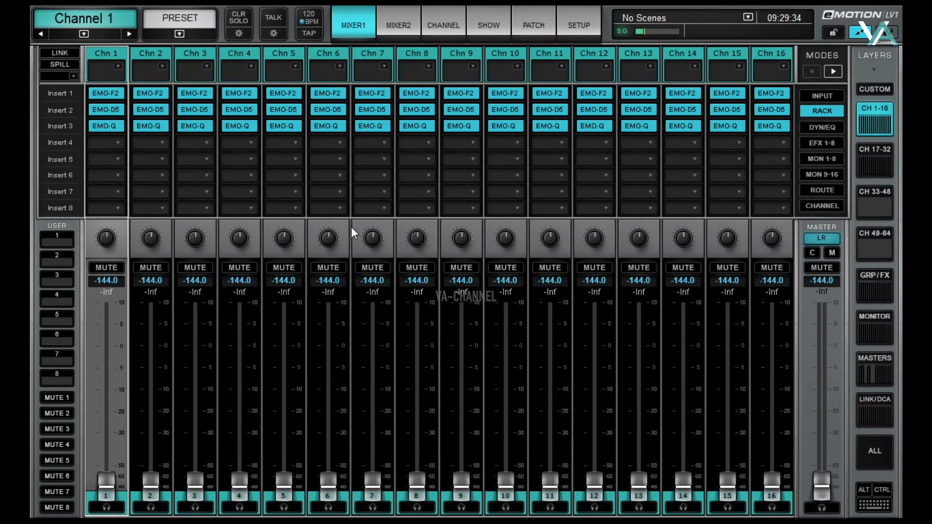
click(177, 32)
mouse_move(185, 57)
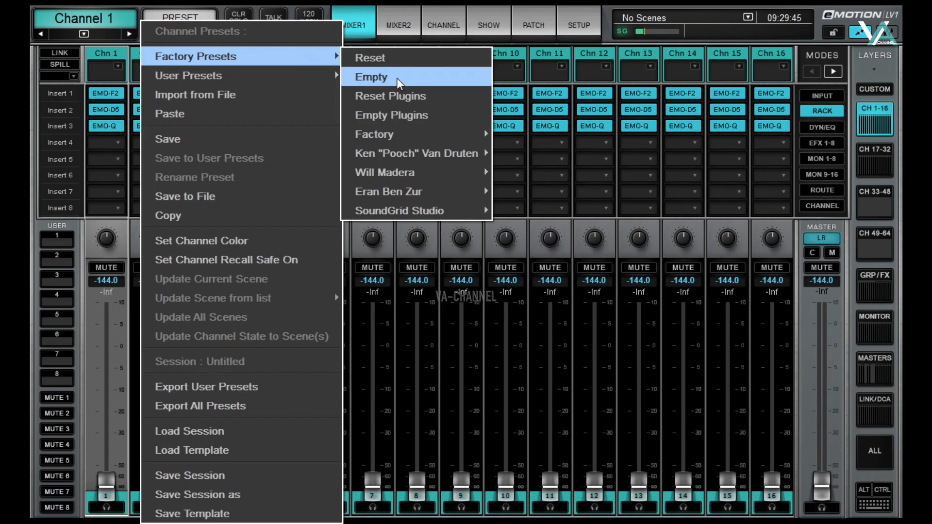
mouse_move(459, 152)
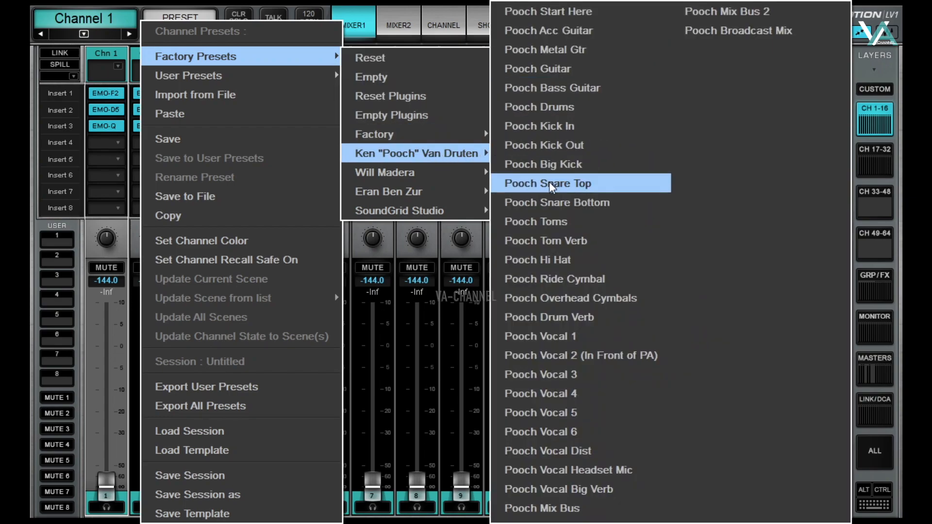
mouse_move(426, 174)
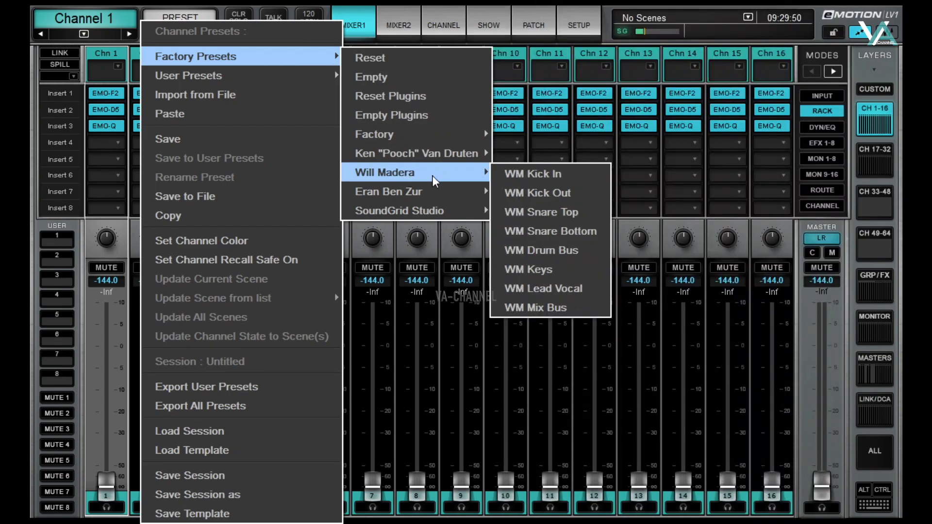
mouse_move(453, 200)
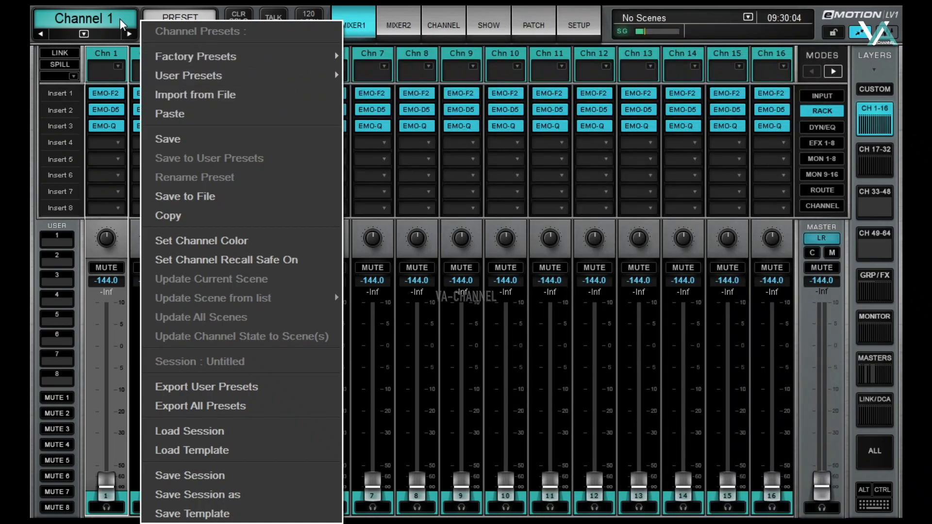
click(233, 2)
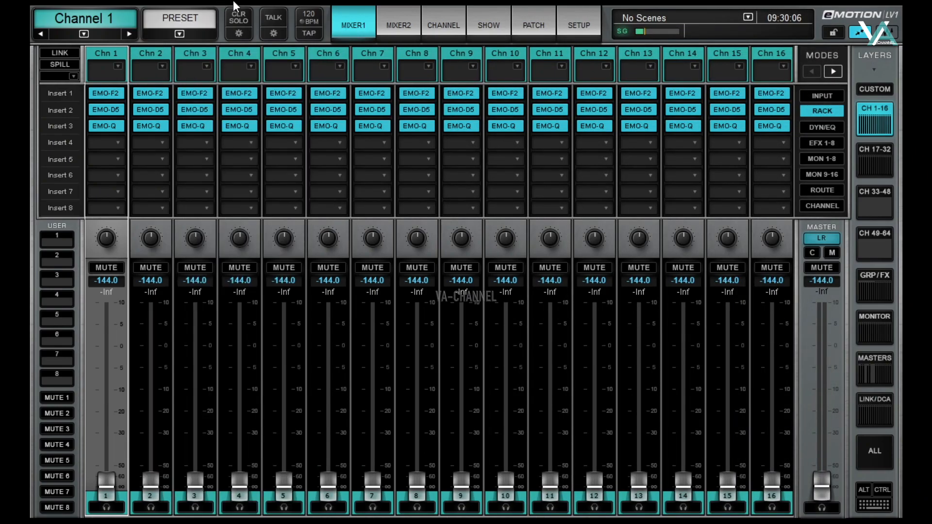
Step: Step the channel selection from Channel 2 across to Channel 5
click(150, 52)
click(188, 55)
click(237, 57)
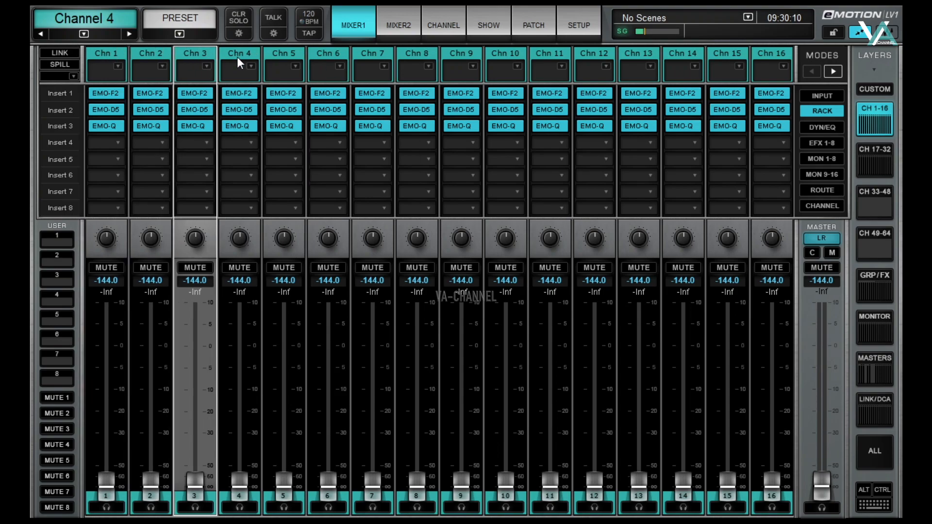
click(285, 57)
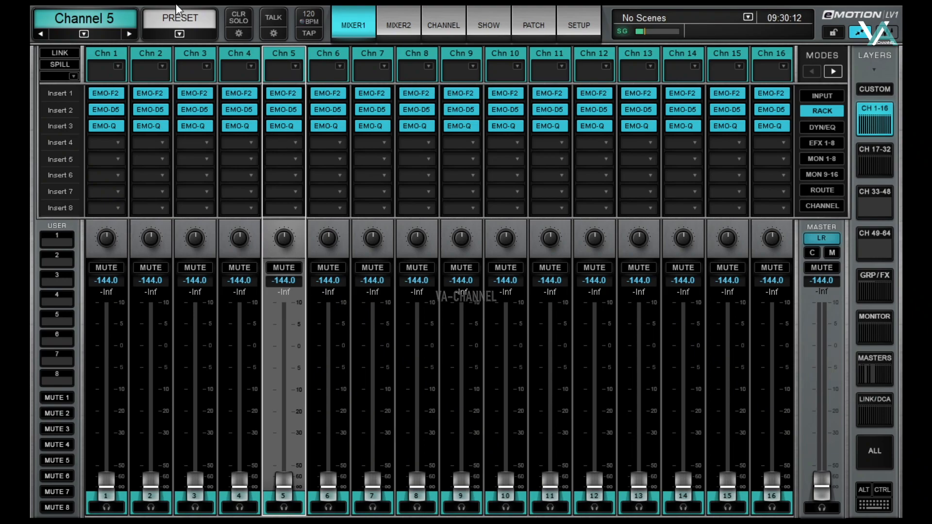
Step: Open the channel colour picker and colour Channel 4 magenta
click(179, 33)
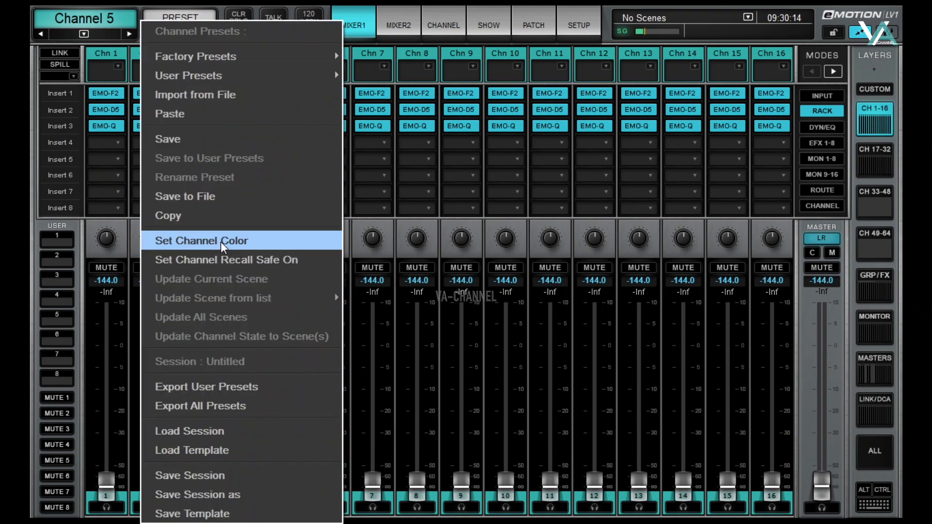
click(219, 242)
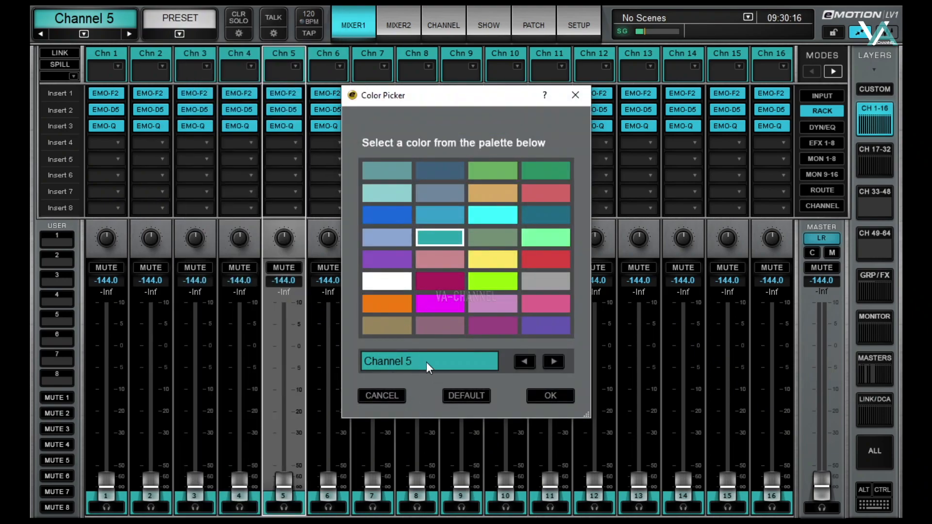
click(524, 361)
click(524, 362)
click(524, 361)
click(524, 361)
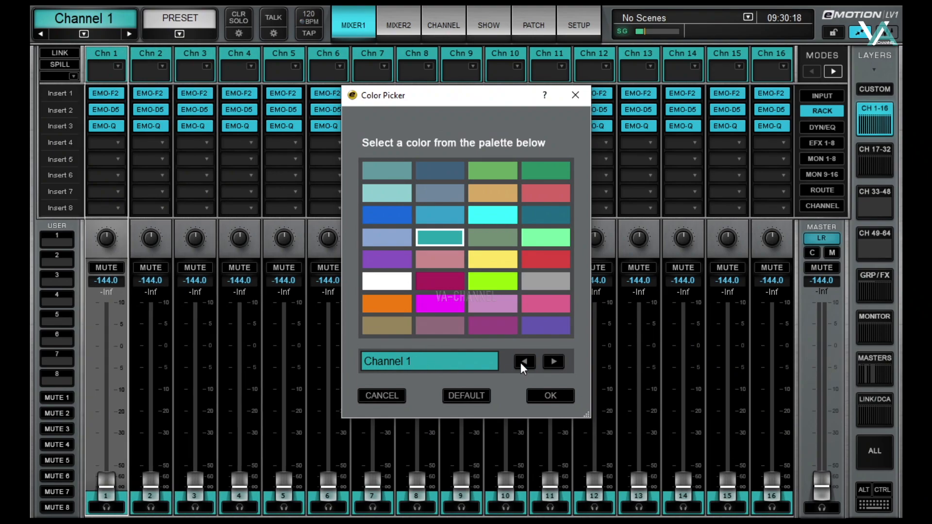
click(553, 362)
click(553, 361)
click(553, 361)
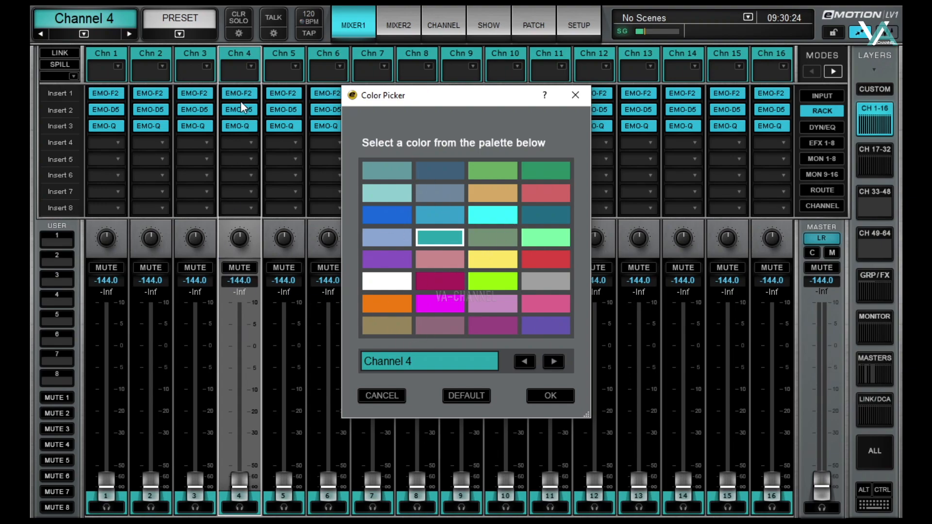
click(423, 308)
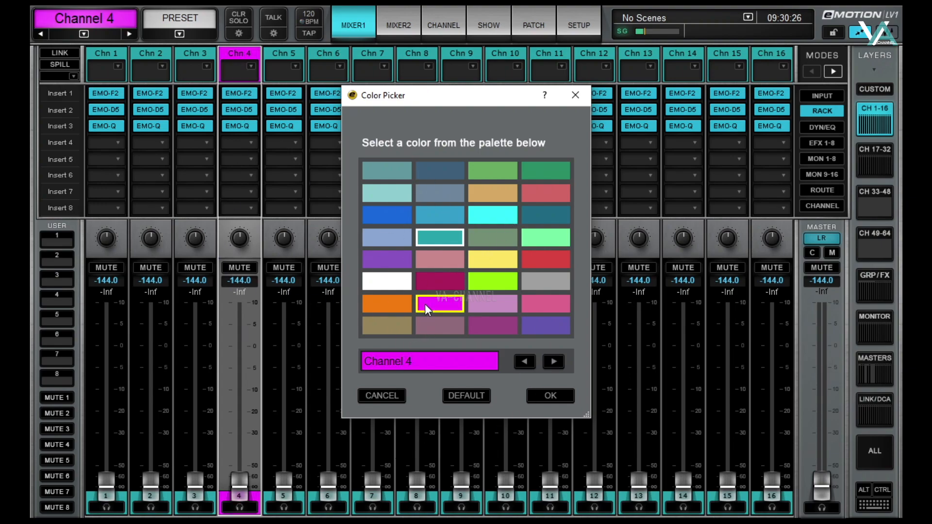
Step: Try orange on Channel 5, then reset it to the default teal and confirm
click(555, 362)
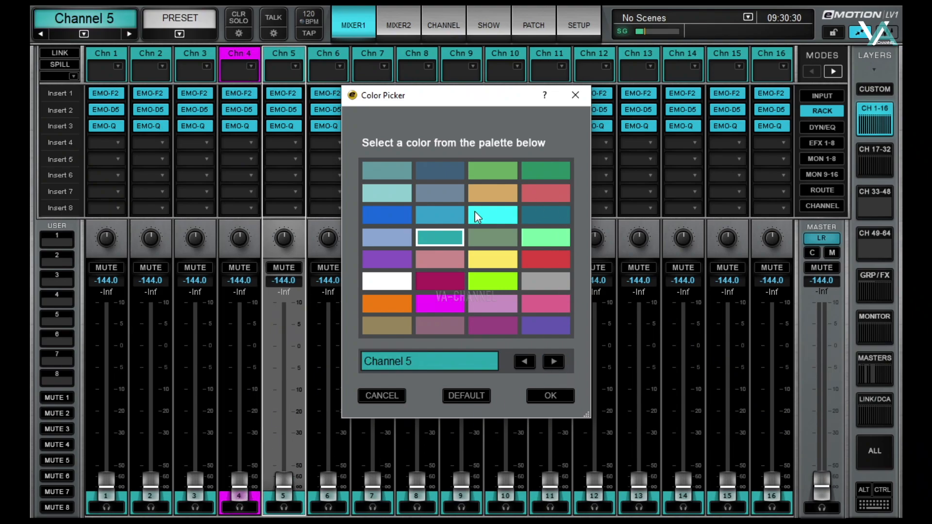
click(391, 302)
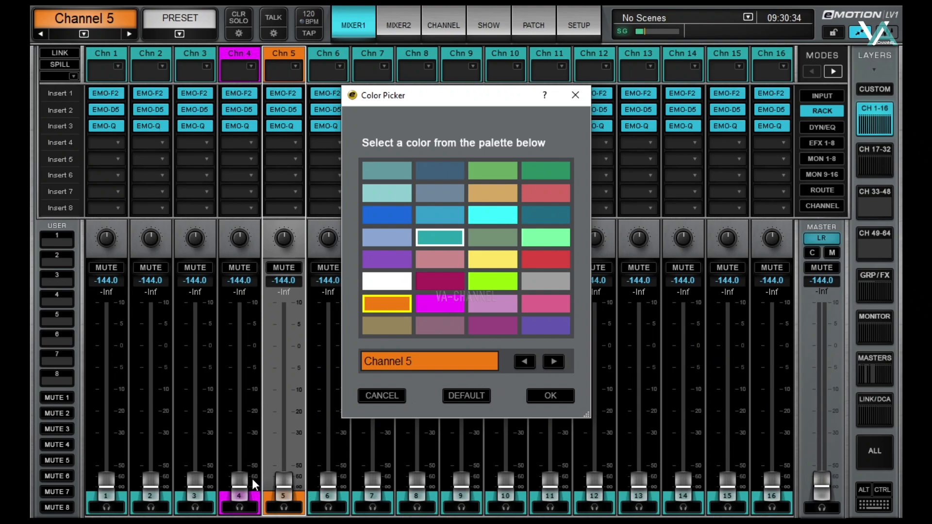
click(468, 392)
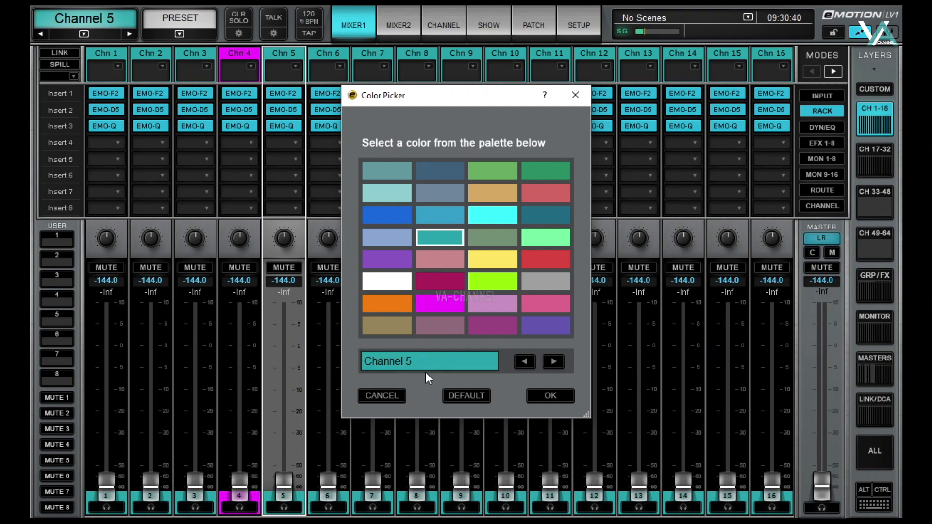
click(552, 397)
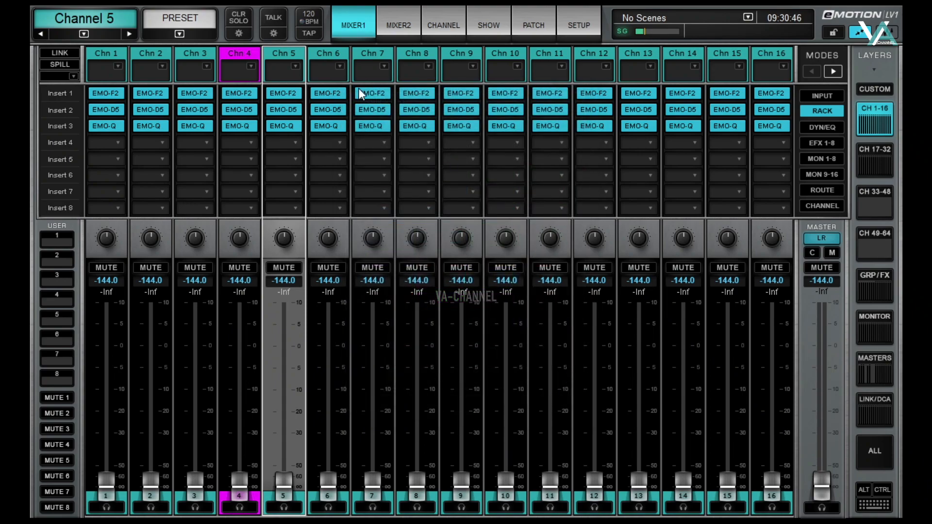
click(239, 109)
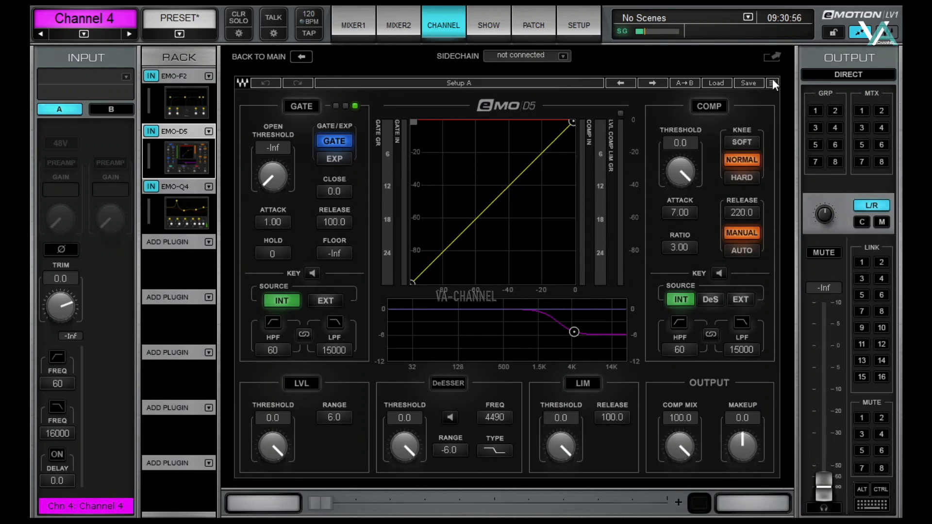
click(773, 58)
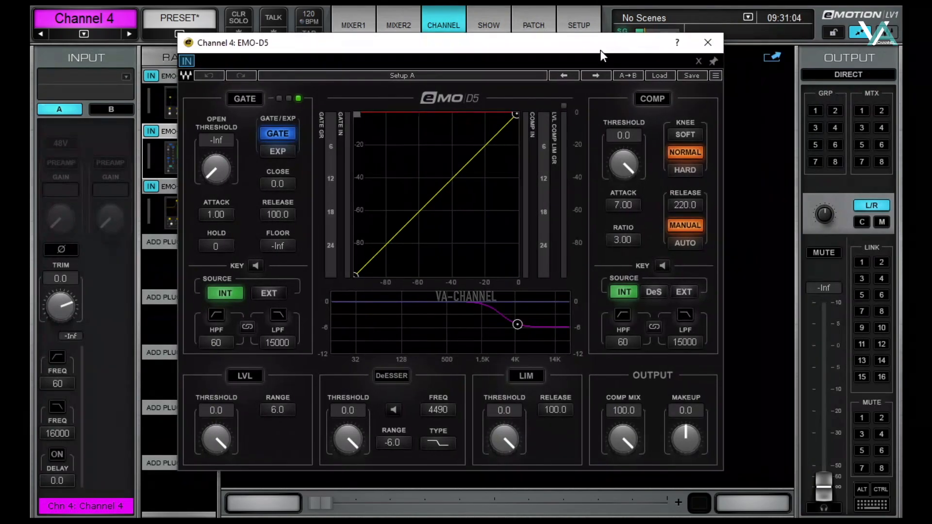
click(716, 76)
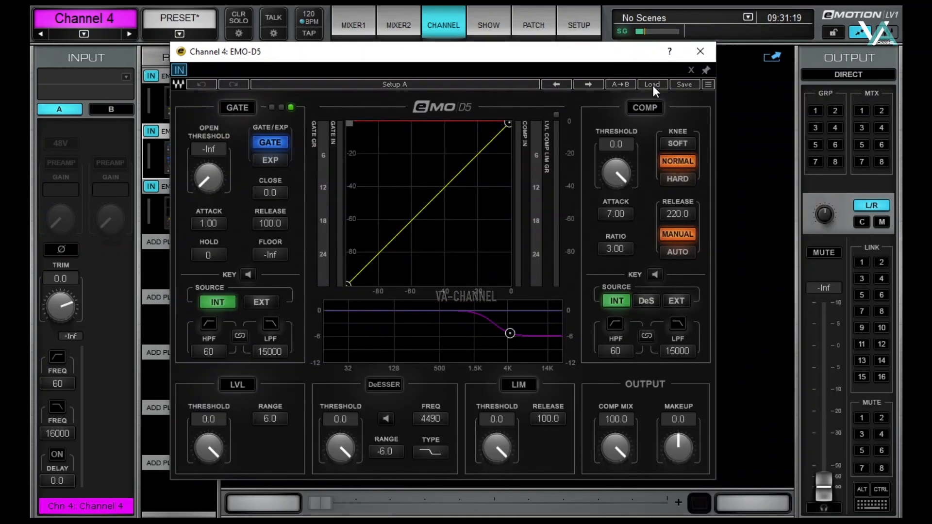
click(652, 85)
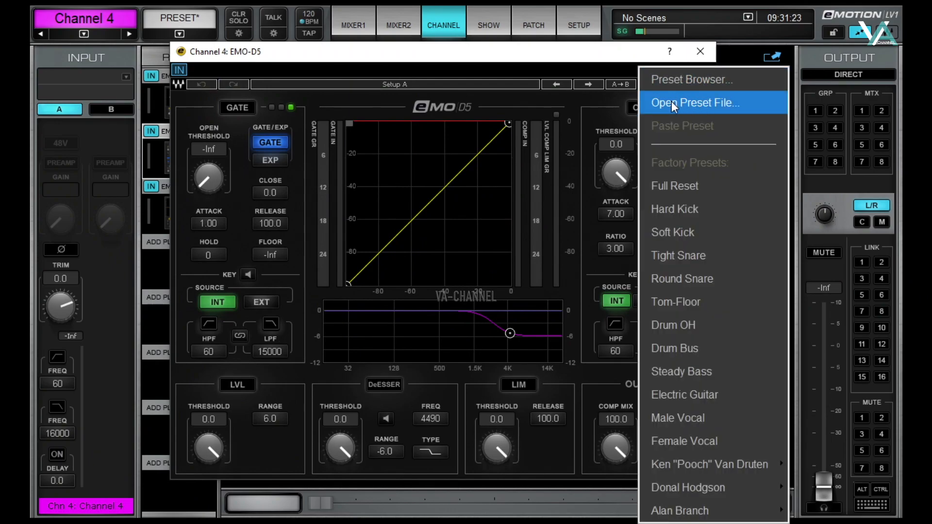
click(689, 78)
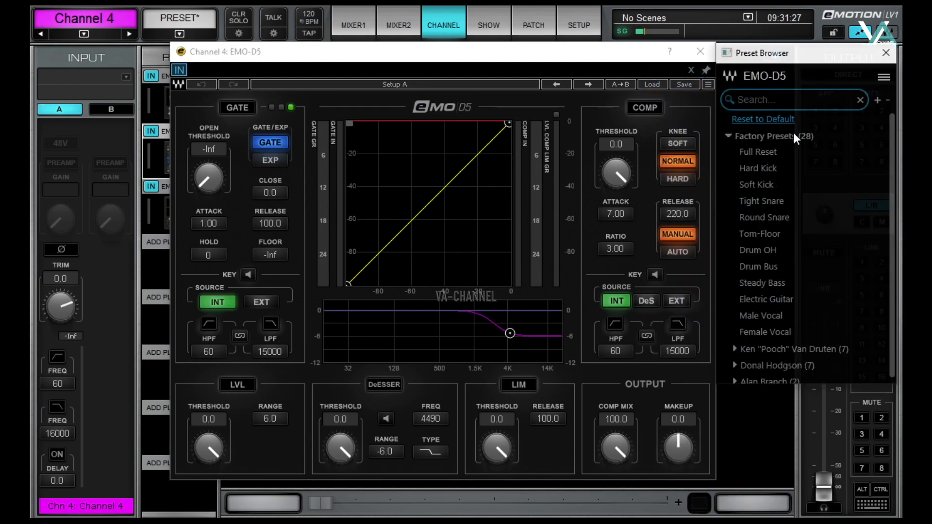
scroll(778, 190, down, 1)
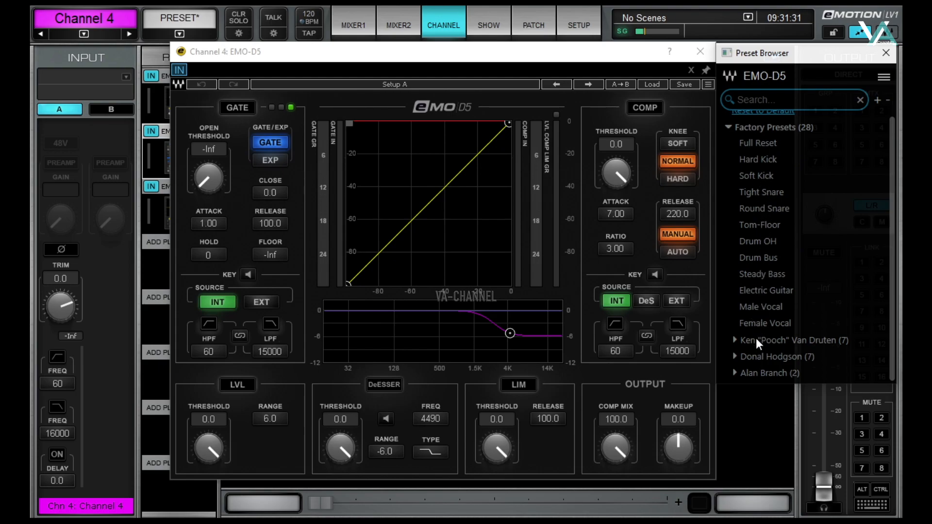
click(735, 340)
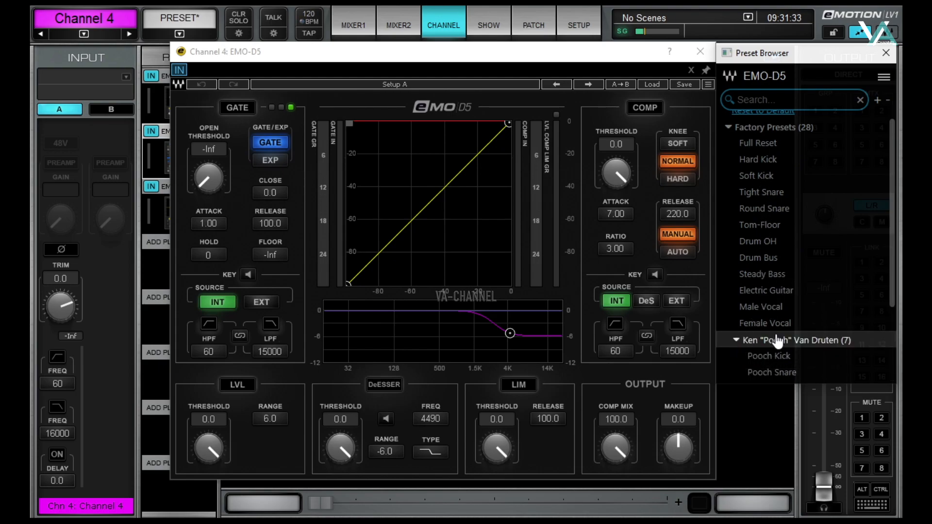
click(886, 52)
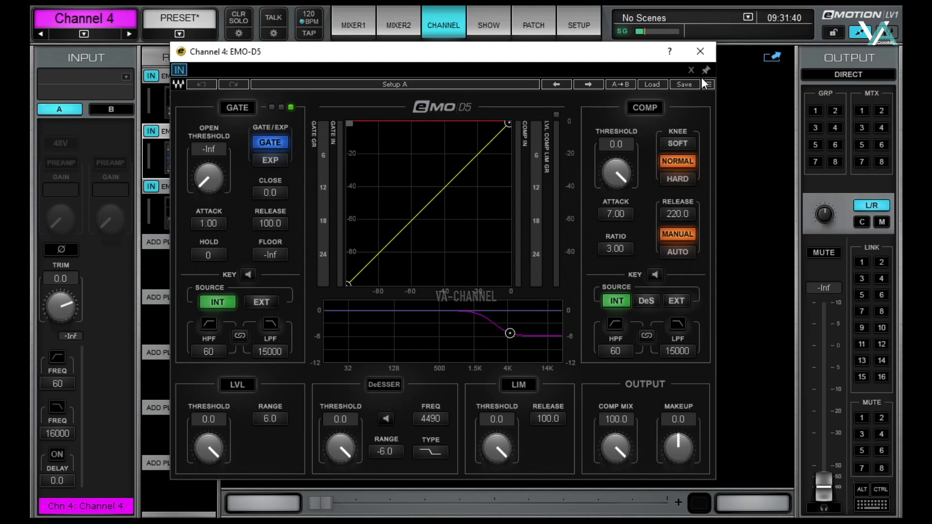
click(701, 51)
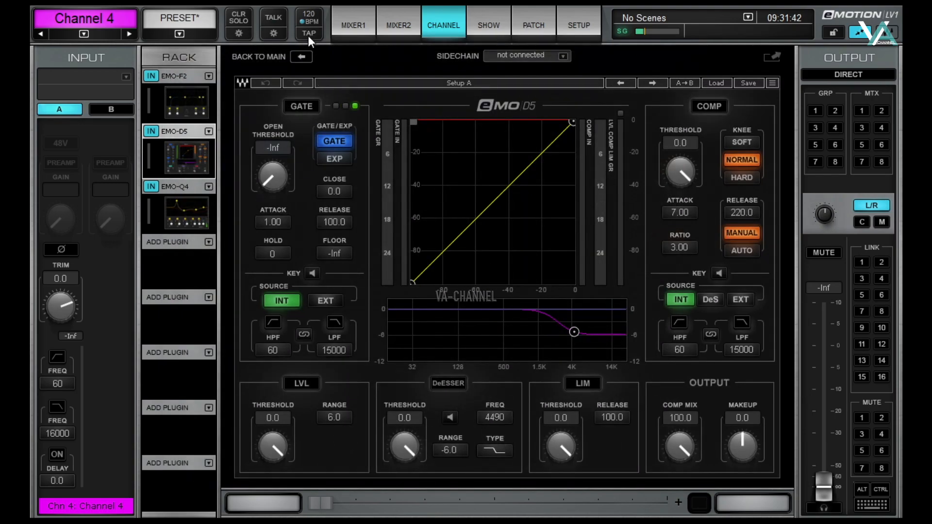
click(348, 20)
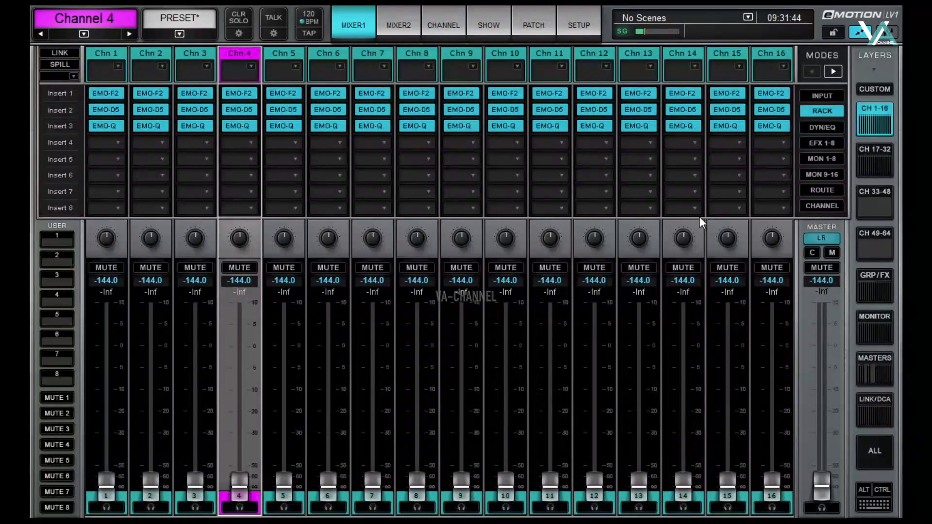
Step: Patch SG4000-1's inputs one-to-one to the mixer channels in the input matrix
click(834, 94)
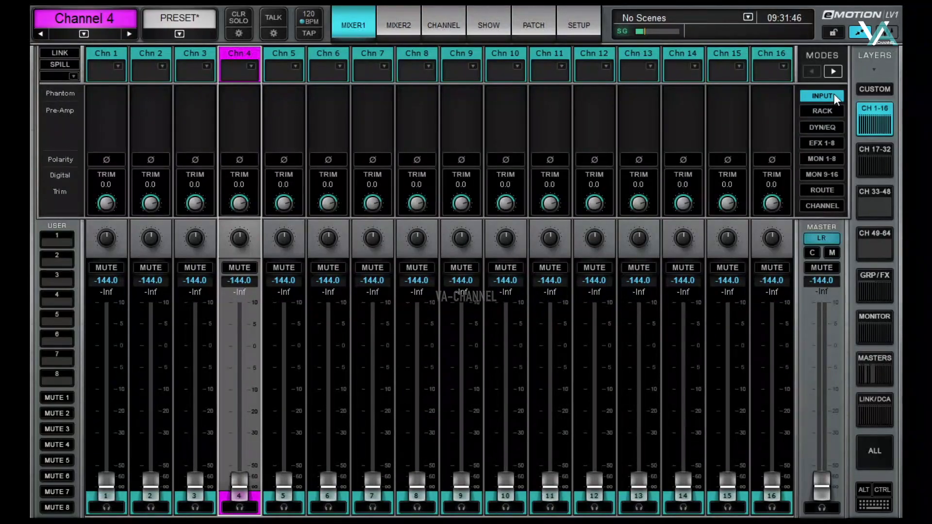
click(536, 23)
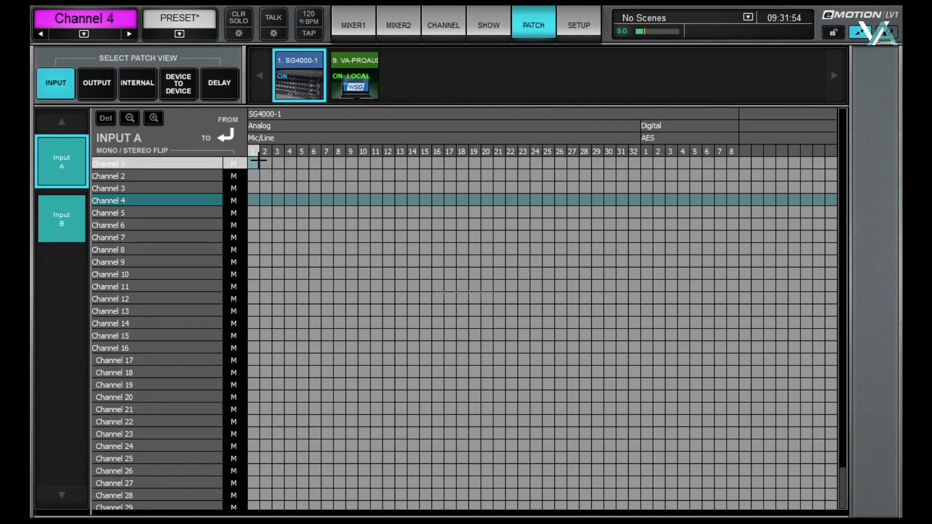
mouse_move(258, 164)
mouse_down()
mouse_move(536, 449)
mouse_move(610, 505)
mouse_up()
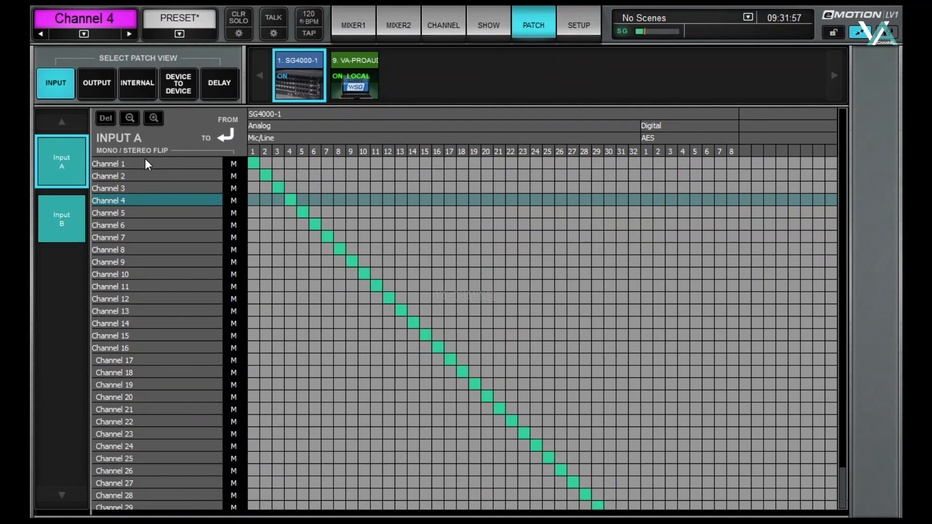
Step: Route the LR mix to output lines 1 and 2, then return to the mixer
click(96, 81)
scroll(377, 333, down, 8)
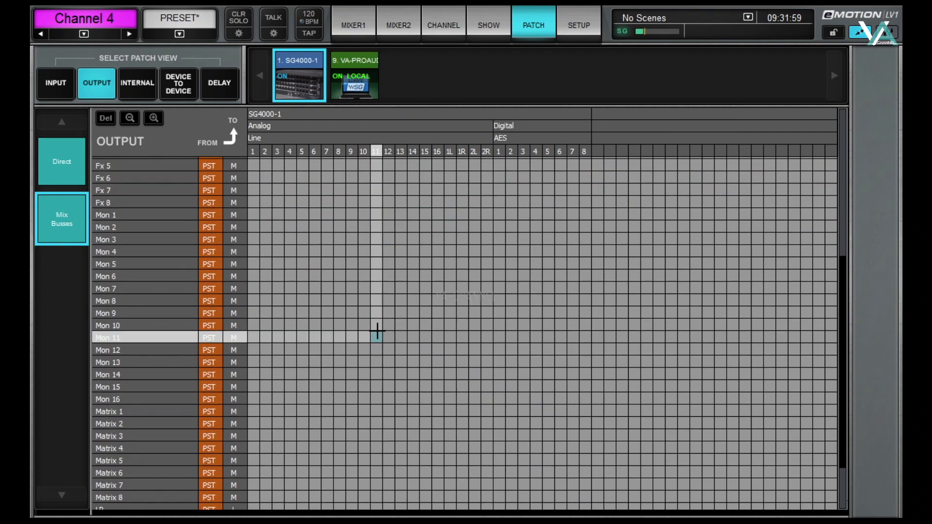
drag(256, 444, 266, 455)
click(364, 26)
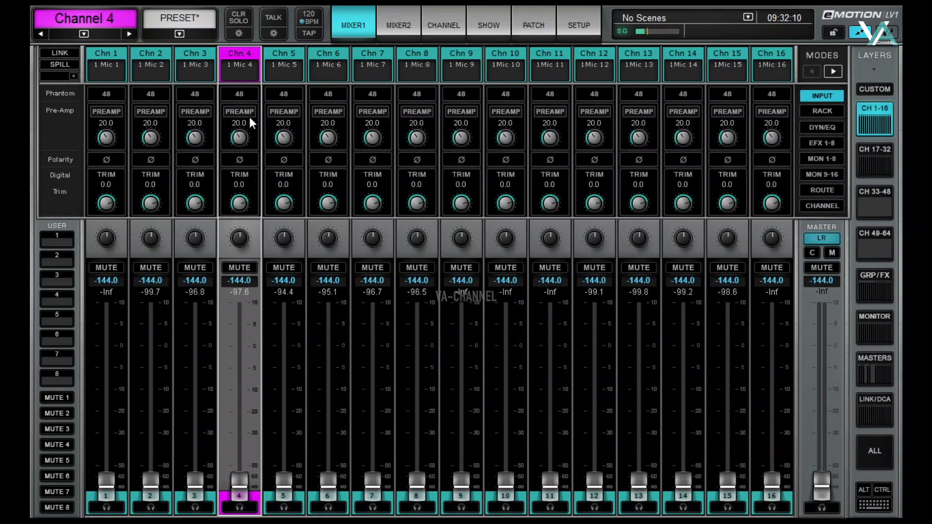
Step: Turn off channel 1's 48V phantom power and set channels 1–3 preamps to local
click(826, 111)
click(820, 94)
click(108, 94)
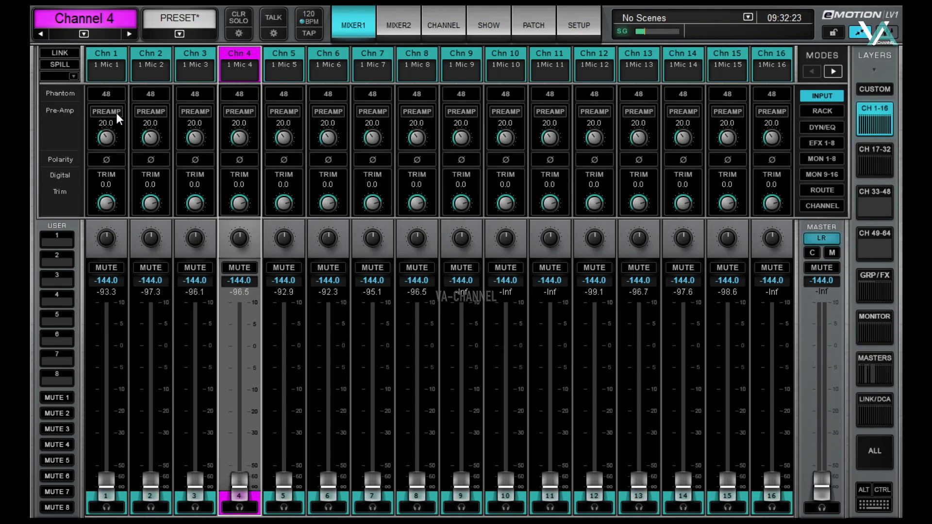
click(108, 112)
click(150, 112)
click(195, 110)
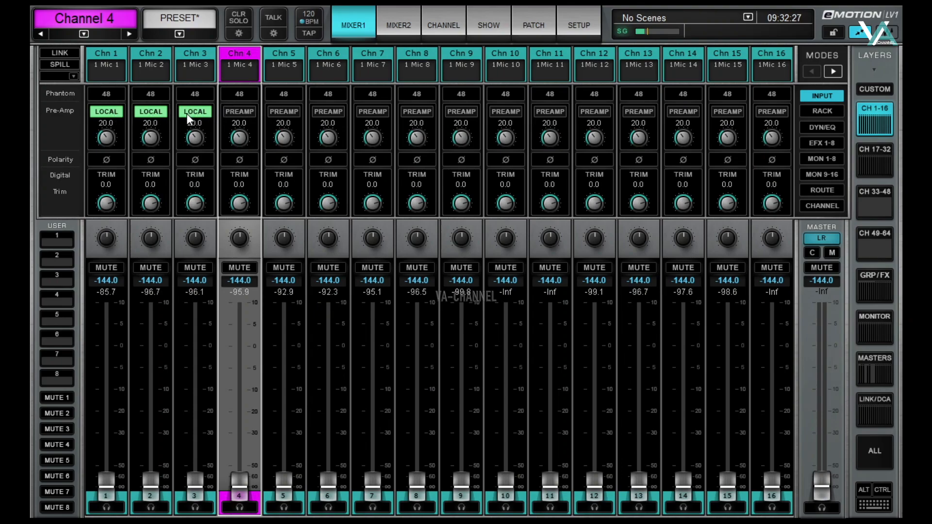
Step: Lower channel 2's preamp gain to 14.0, then nudge it slightly back up
click(149, 139)
drag(150, 139, 149, 145)
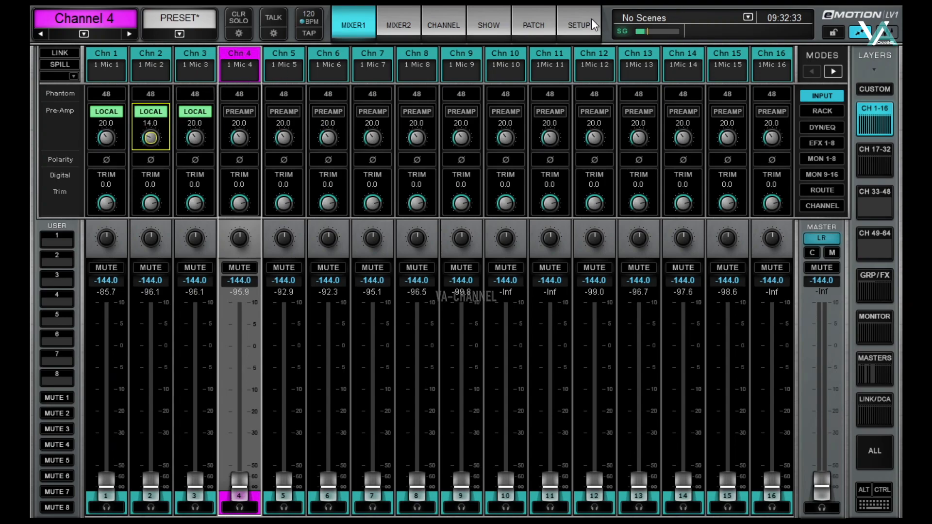
click(591, 23)
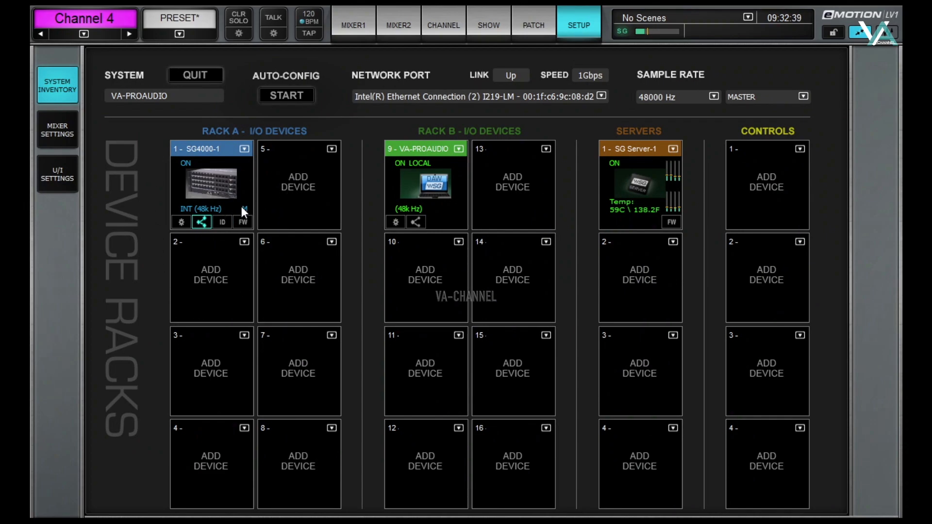
click(354, 25)
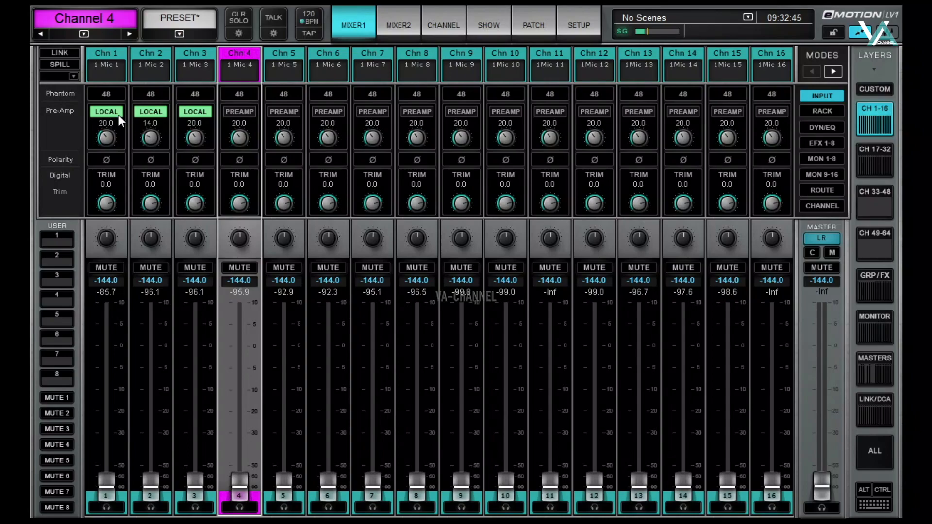
drag(155, 139, 150, 141)
Step: Toggle the local preamp control on channels 2, 1 and 3 again
click(155, 111)
click(112, 109)
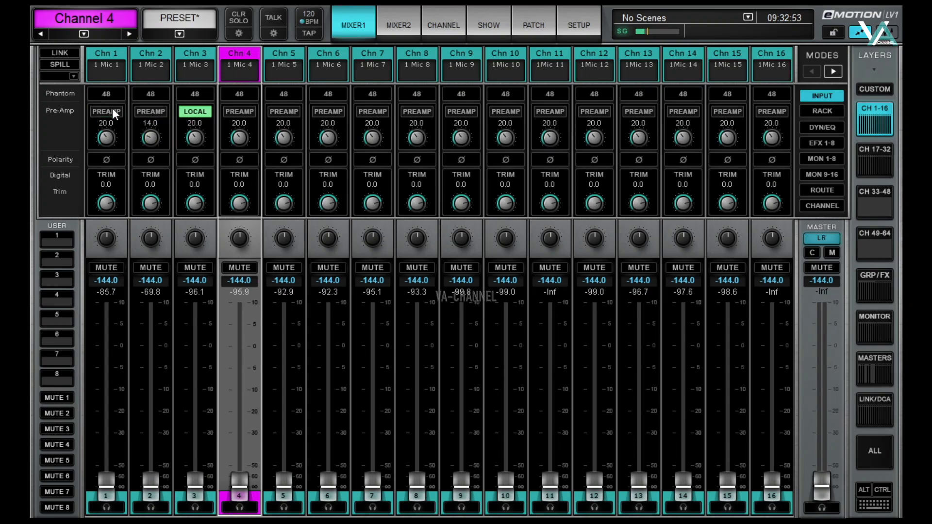
click(189, 112)
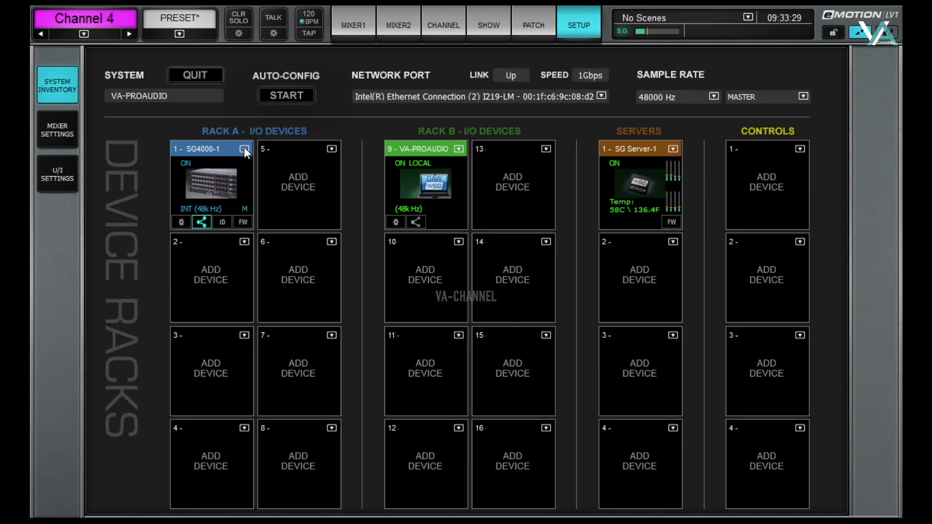
Step: Enable Share Preamp Control from the SG4000-1 device menu in Rack A
click(243, 148)
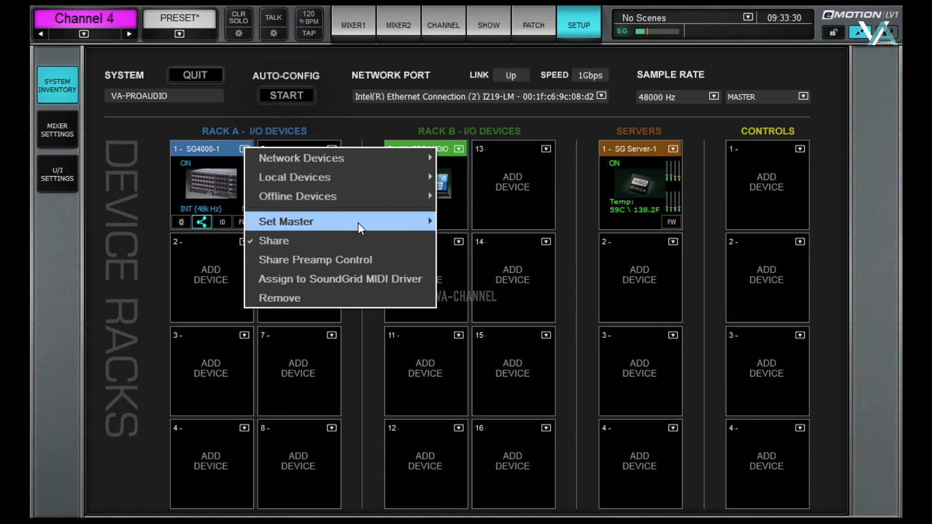
mouse_move(357, 223)
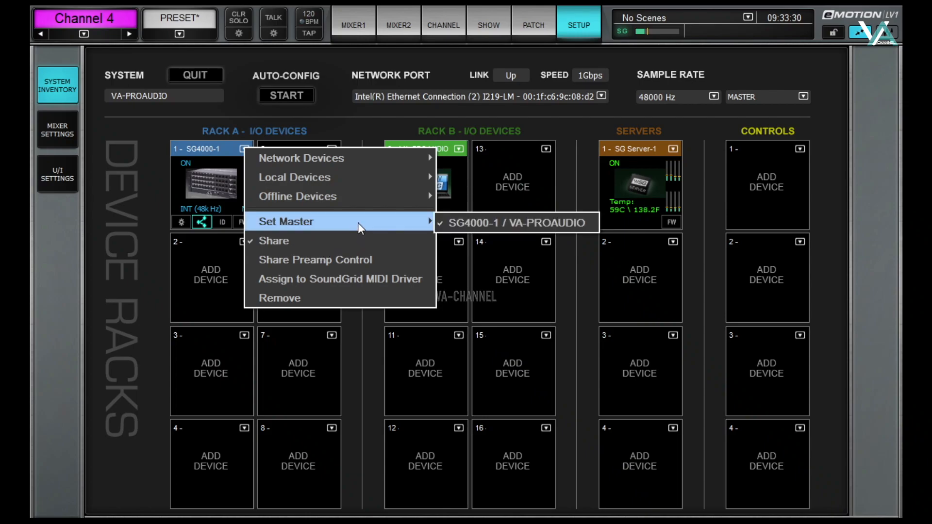
click(344, 260)
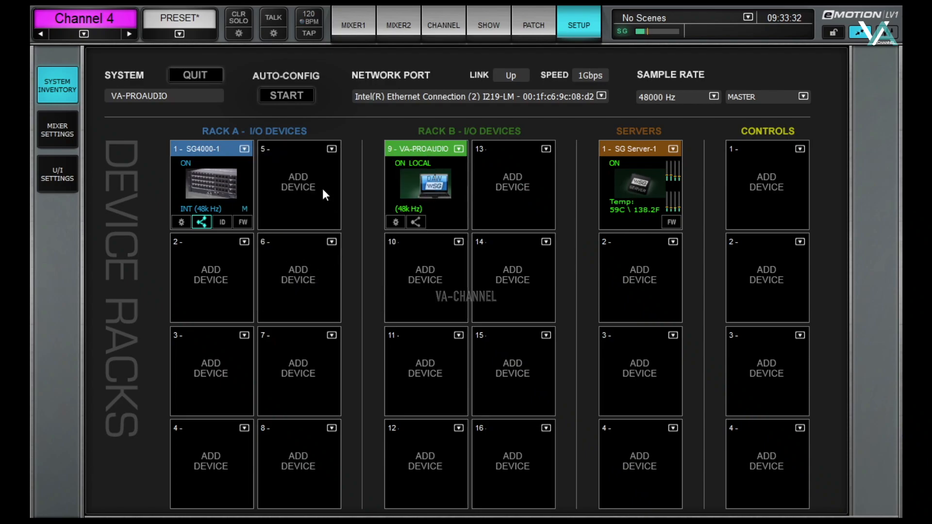